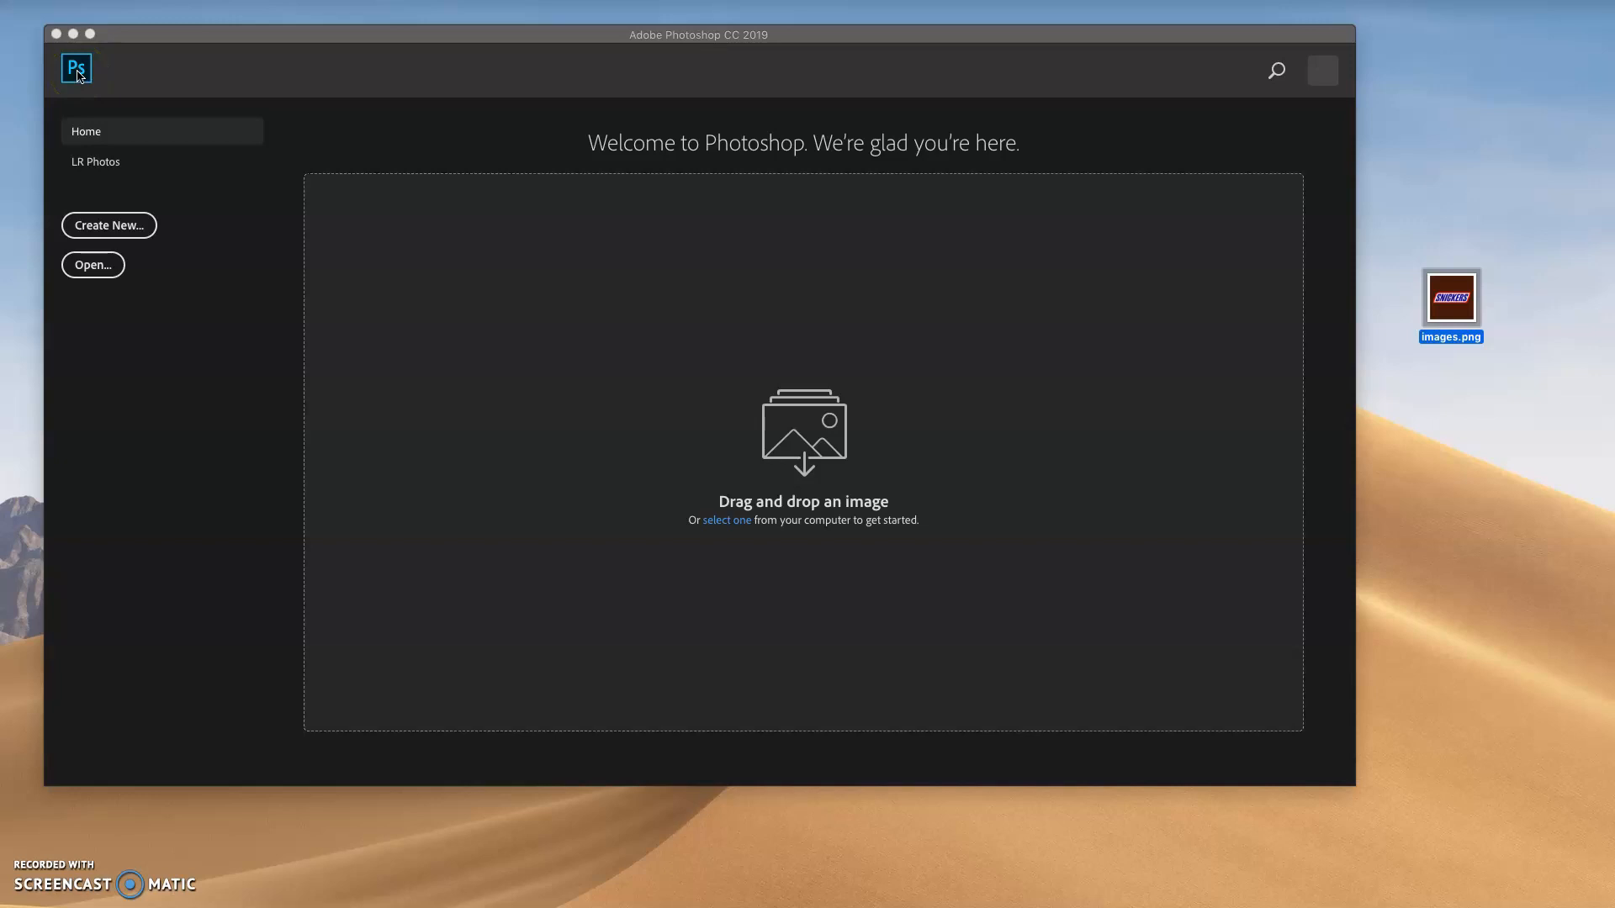
# Create a new Letter print document in landscape orientation, 11 x 8.5 inches at 300 pixels/inch, RGB Color with a white background
pyautogui.click(126, 171)
pyautogui.click(106, 227)
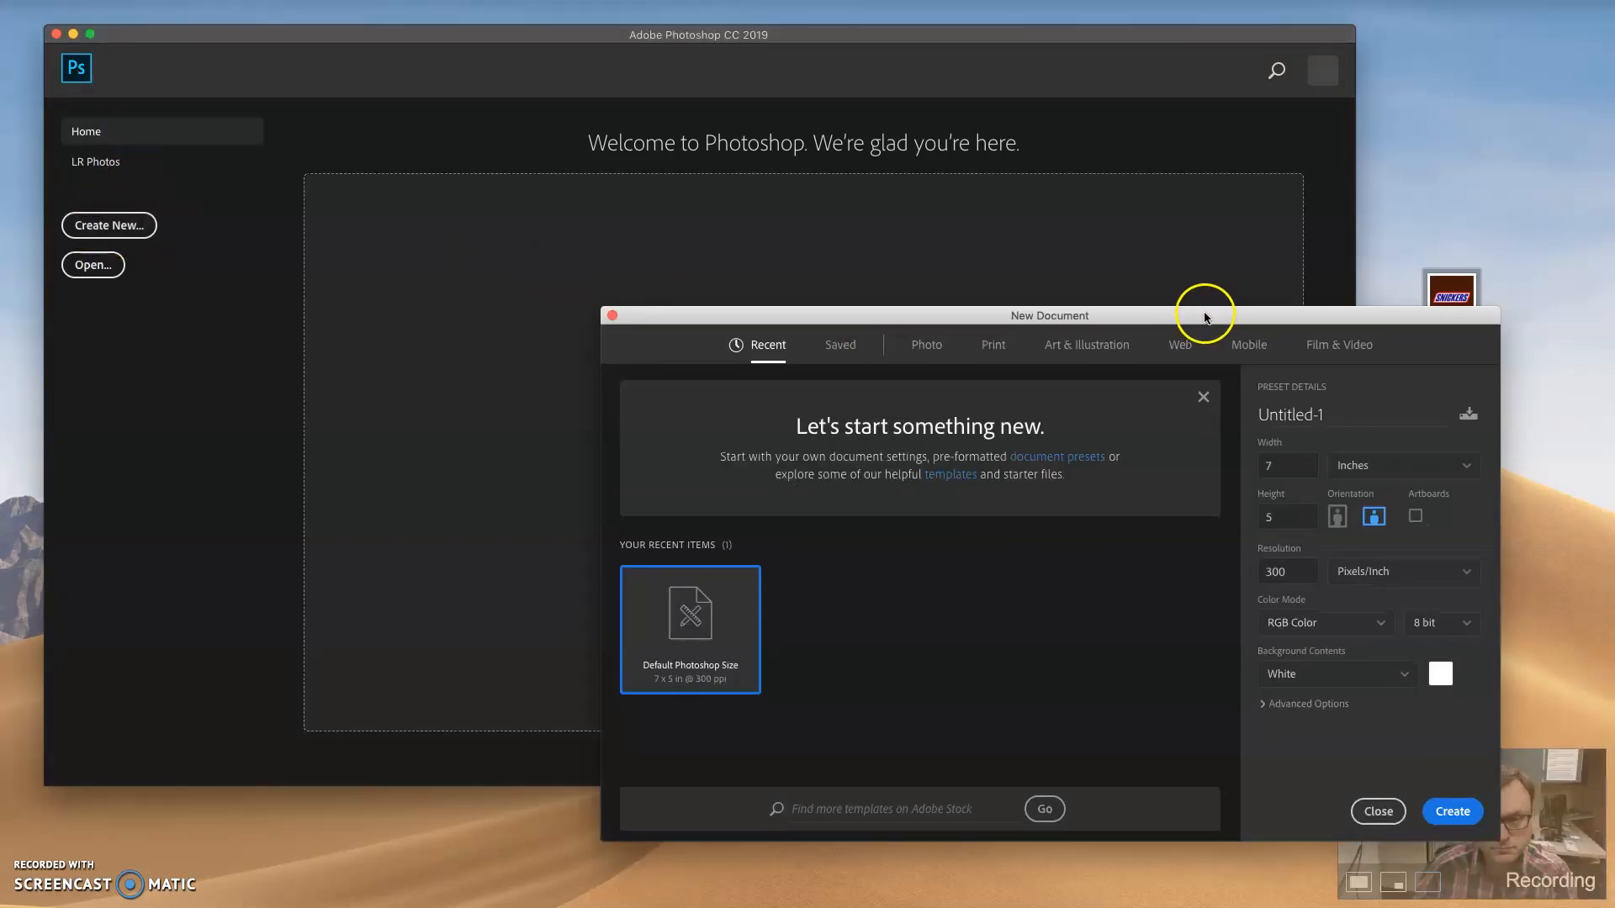
pyautogui.moveTo(1204, 318); pyautogui.dragTo(992, 276)
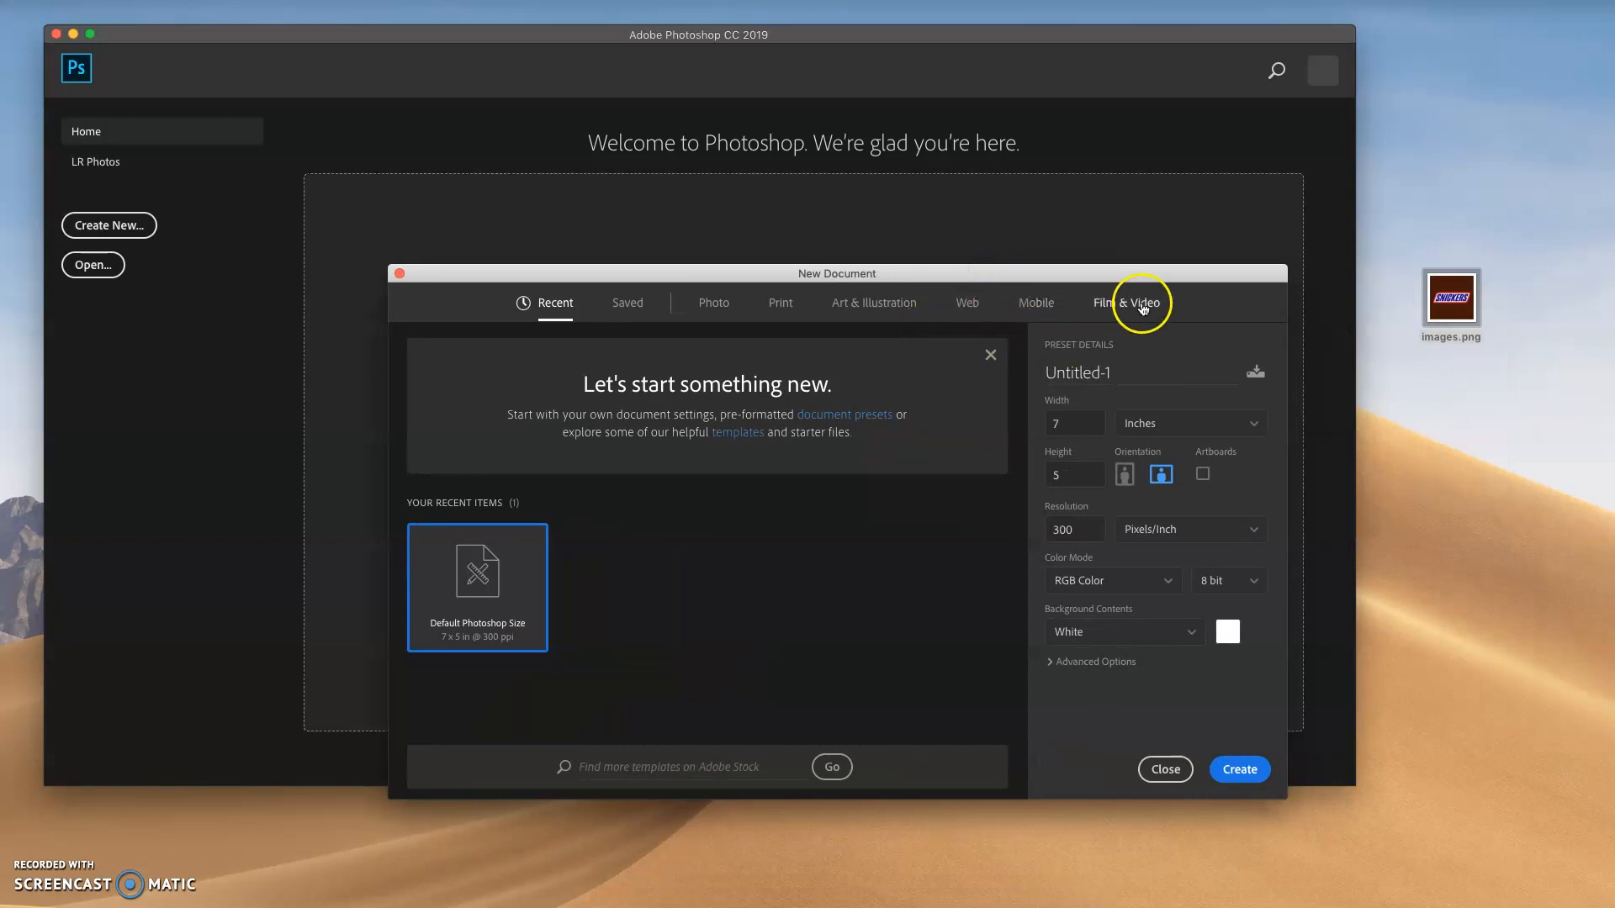
pyautogui.click(781, 311)
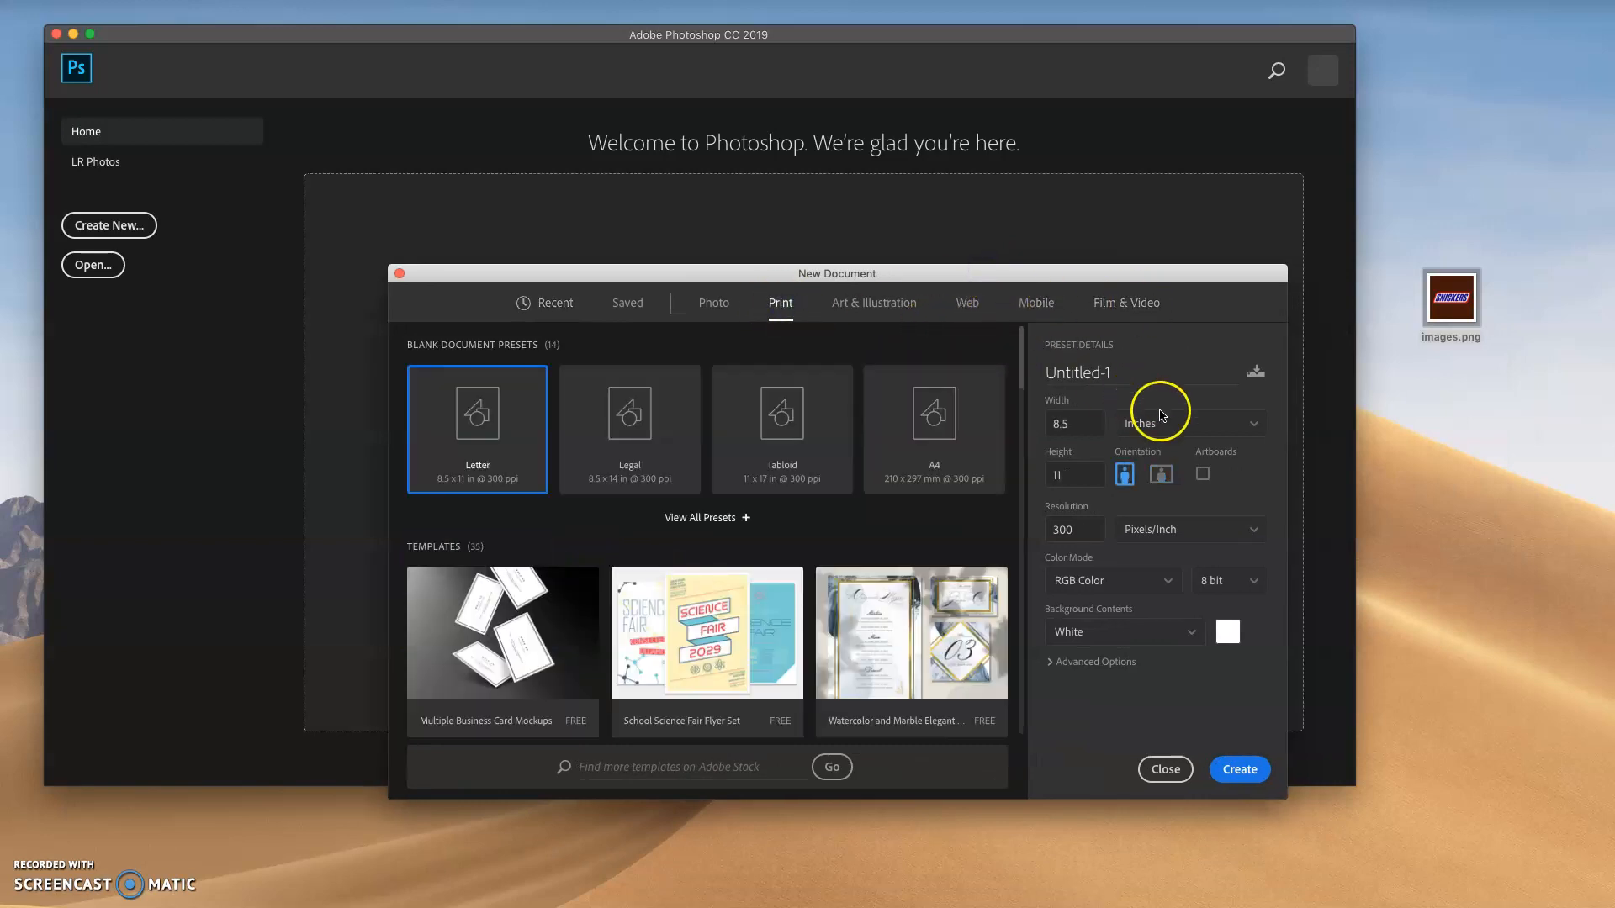
pyautogui.click(1198, 429)
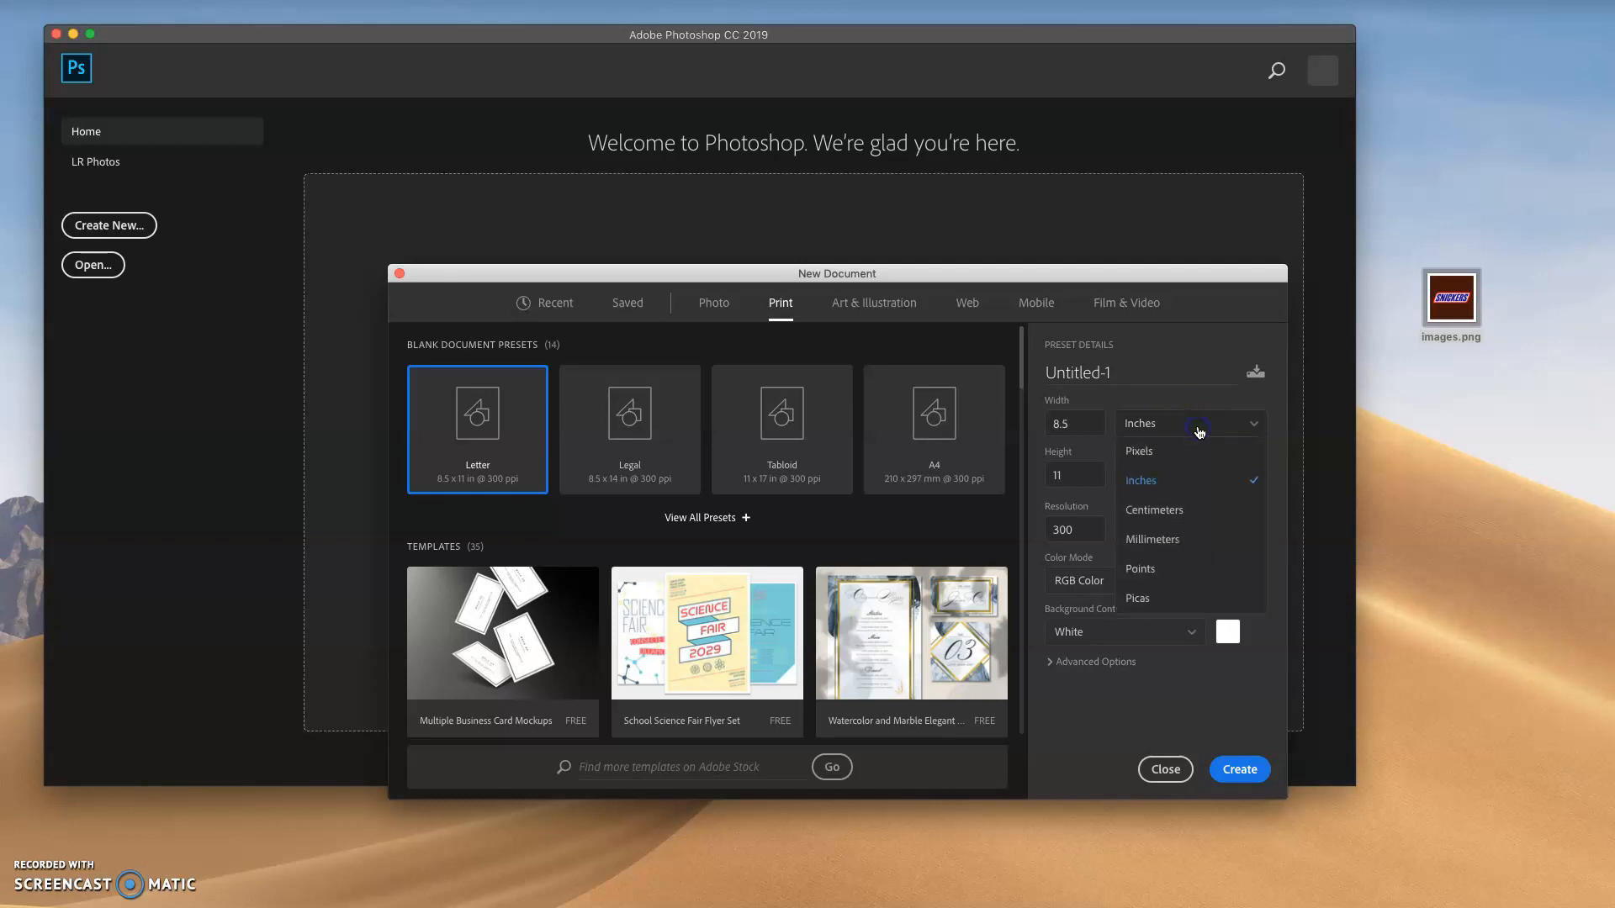
pyautogui.click(1198, 426)
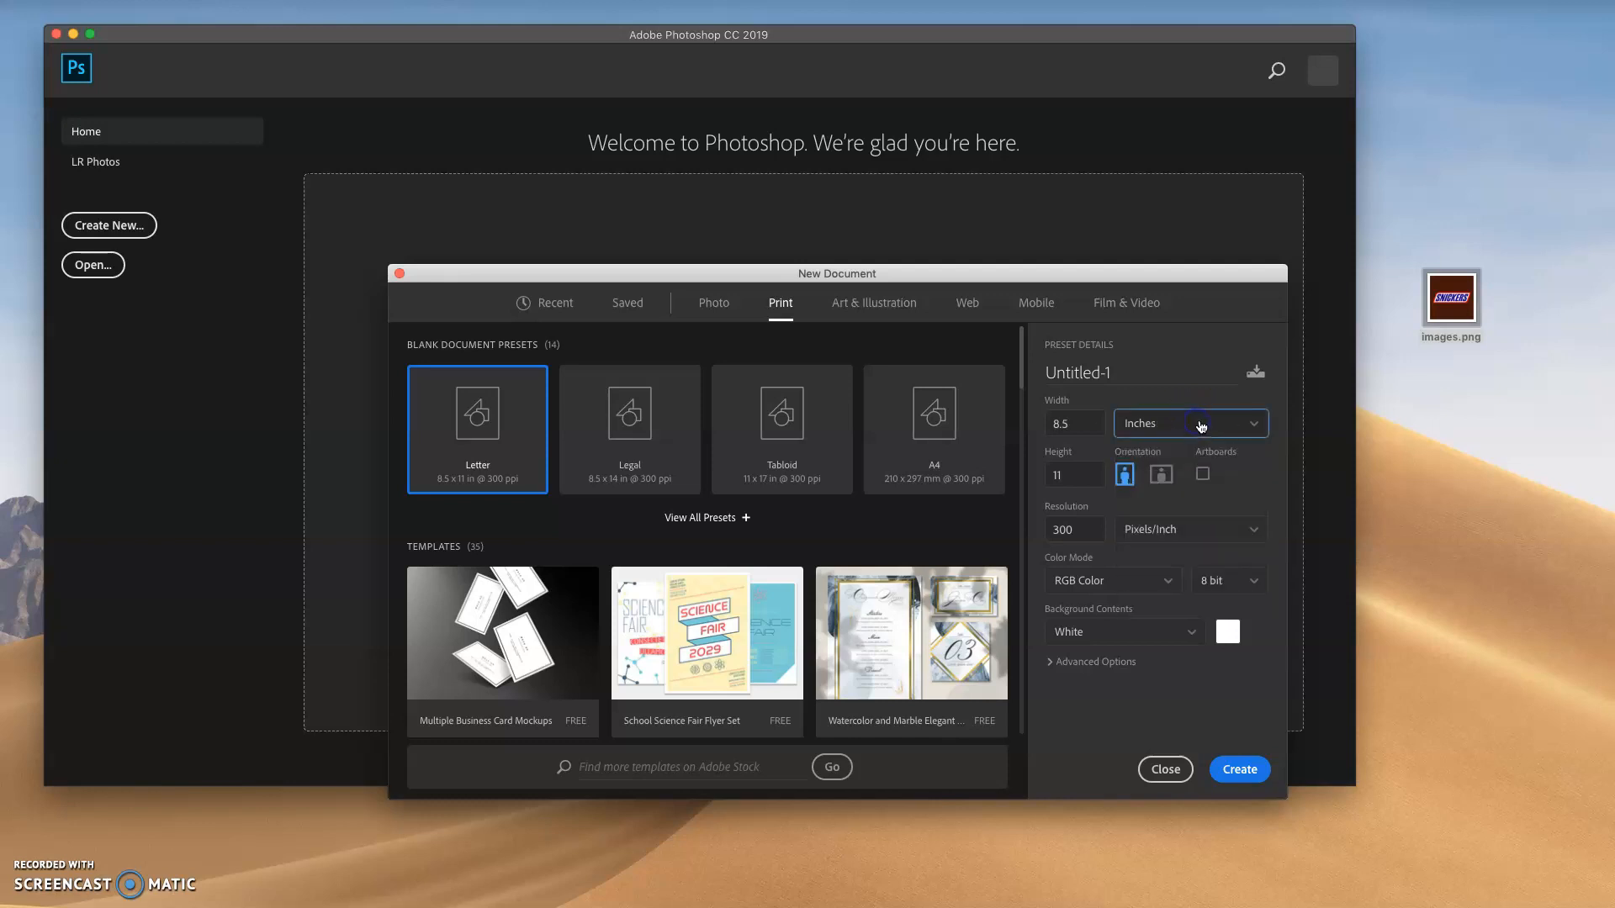
pyautogui.click(1161, 476)
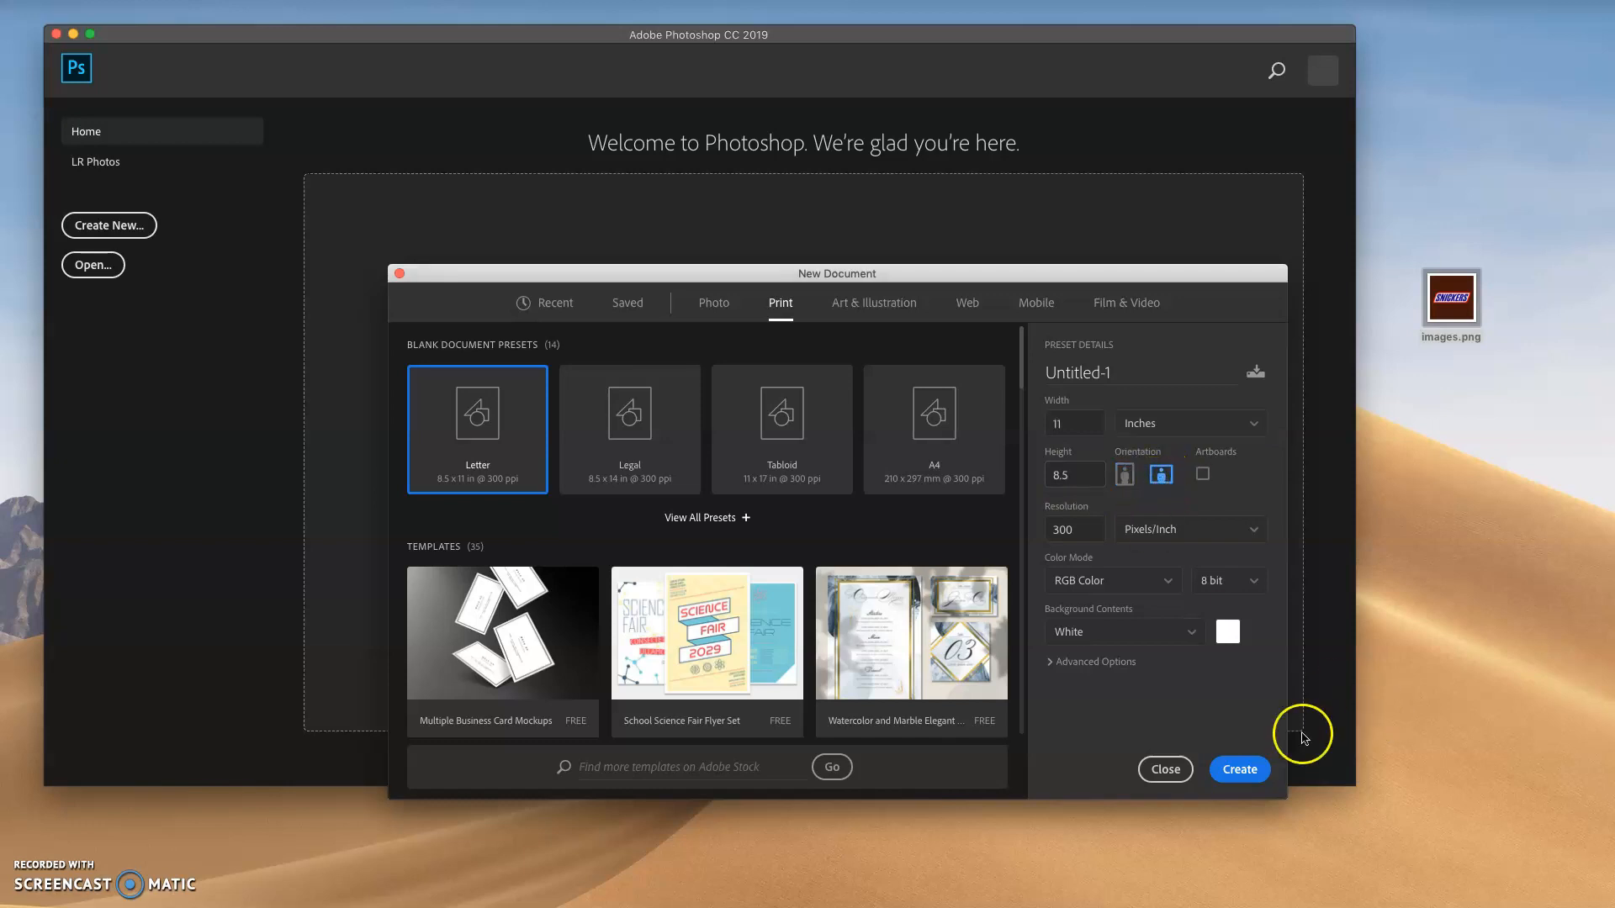
pyautogui.click(1239, 770)
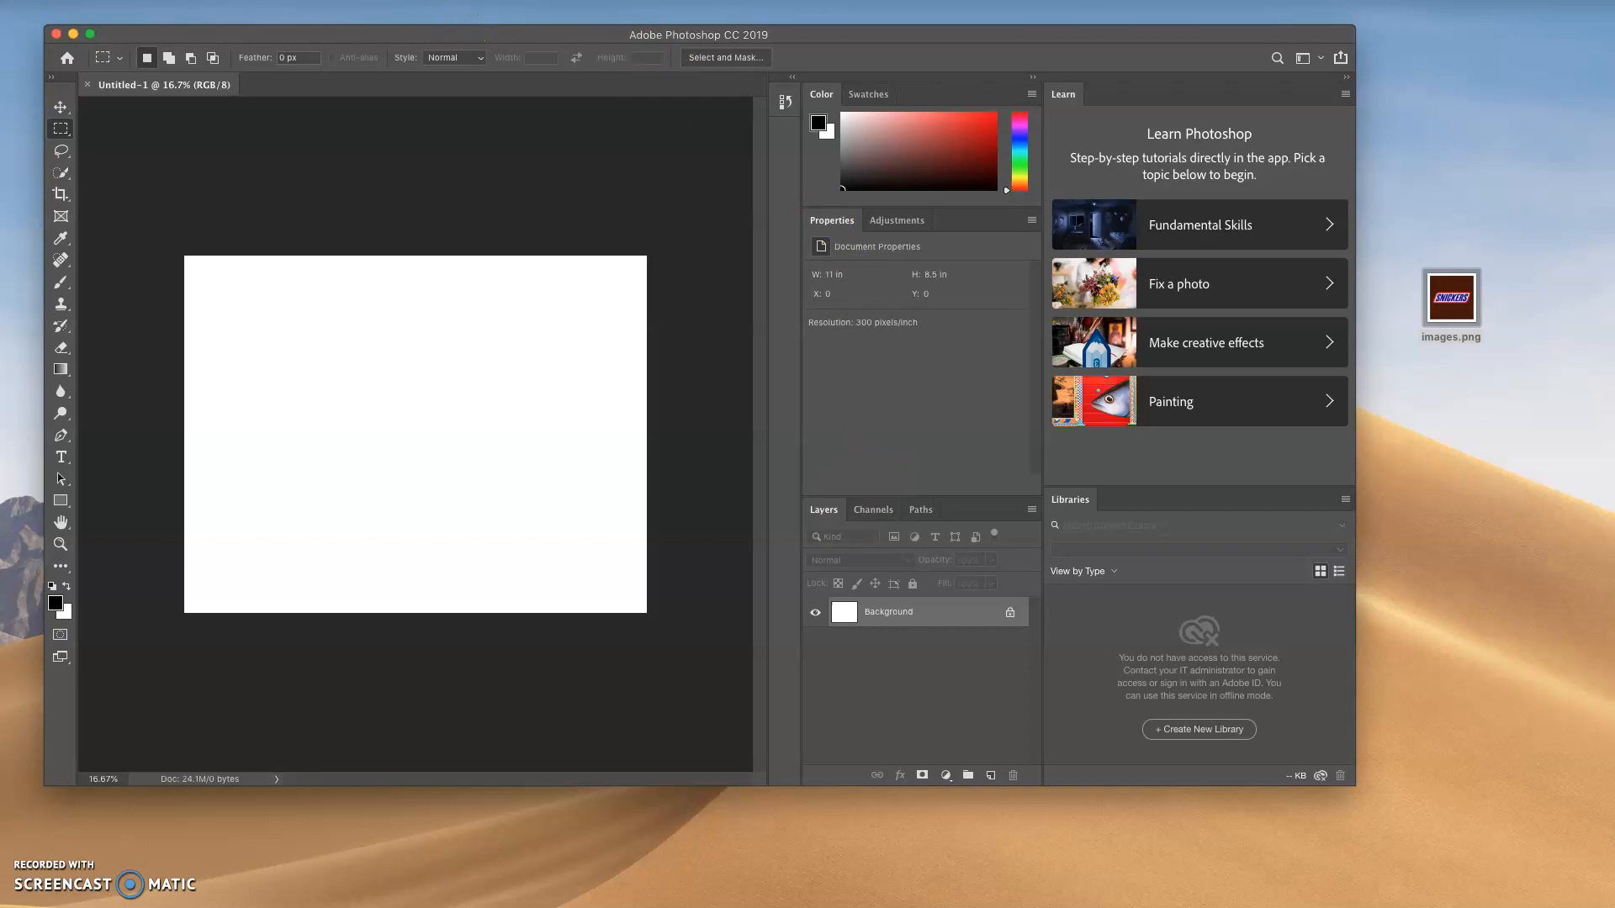
pyautogui.click(465, 1)
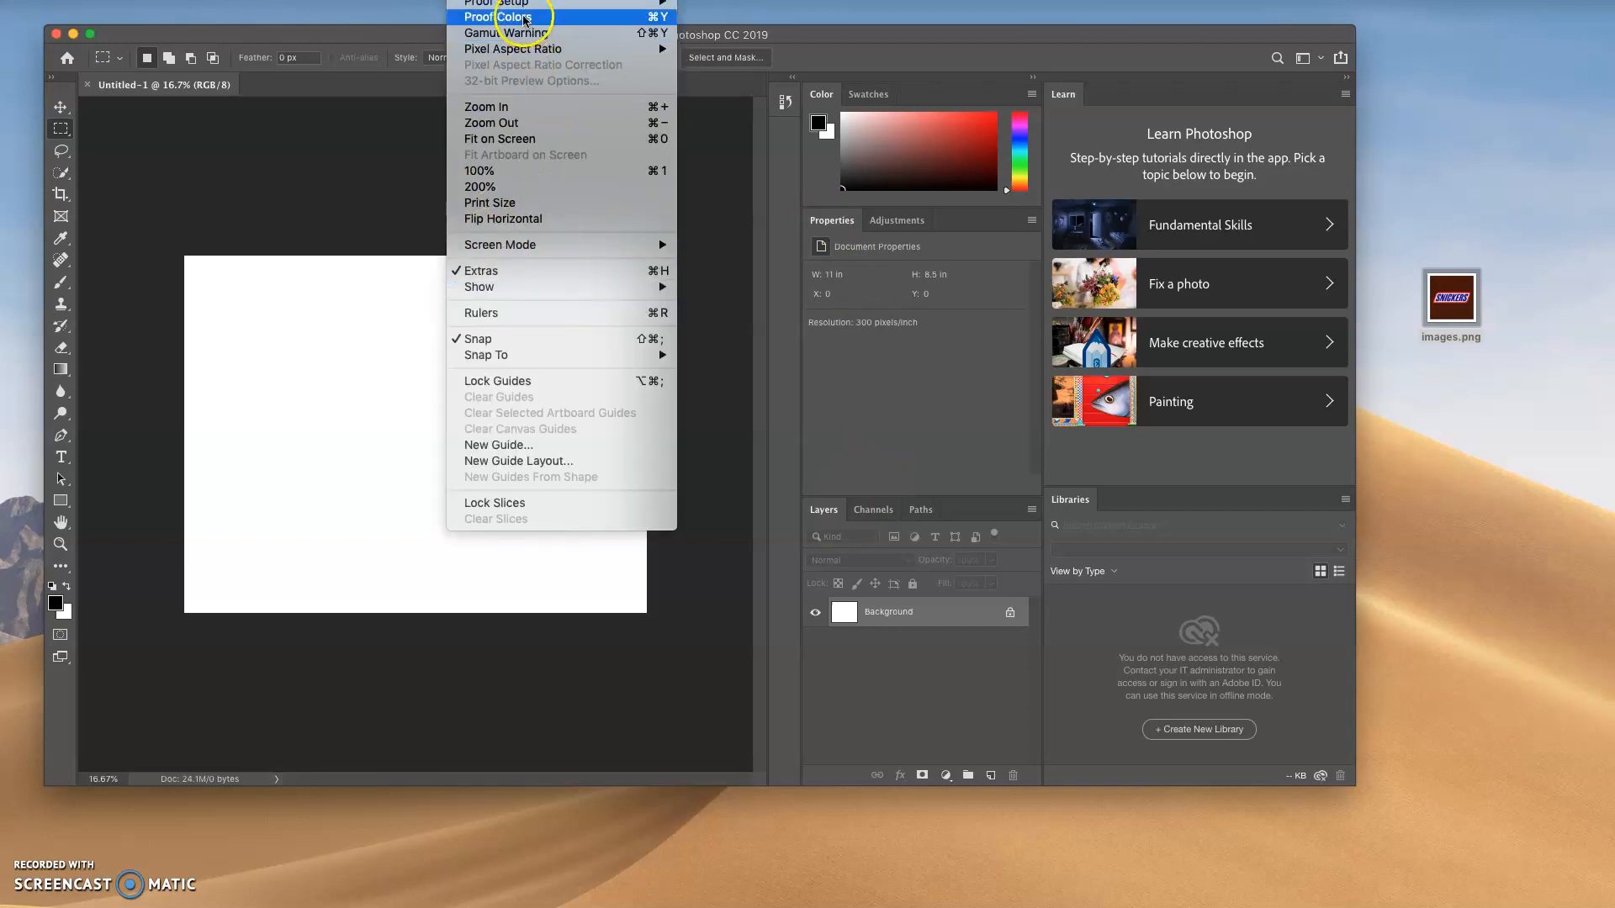
pyautogui.moveTo(509, 1)
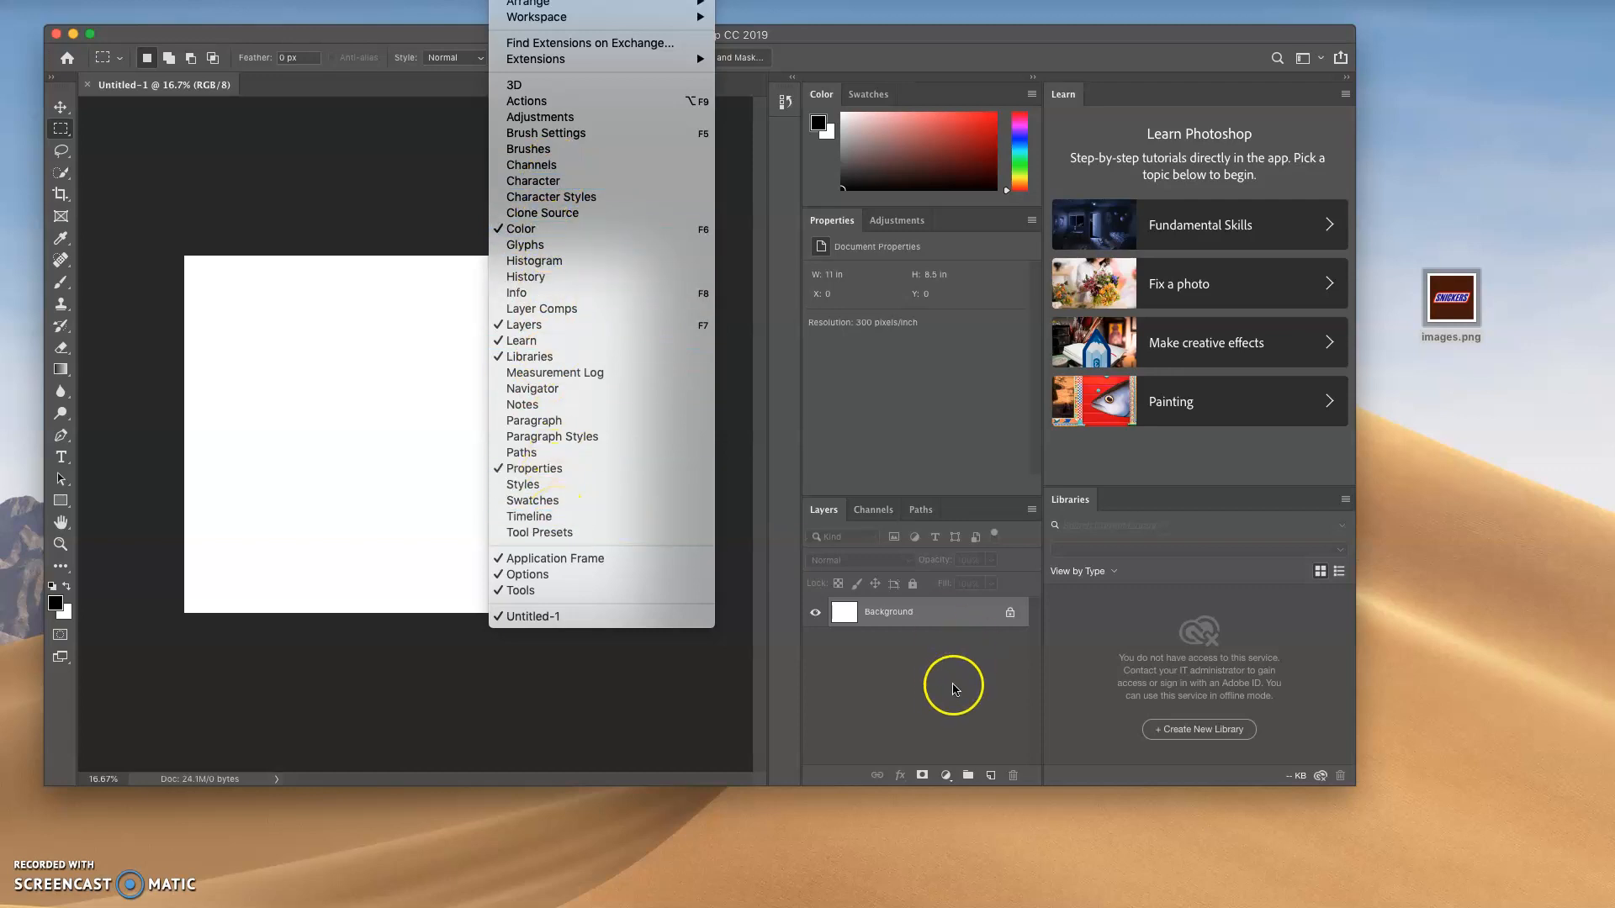
pyautogui.click(951, 635)
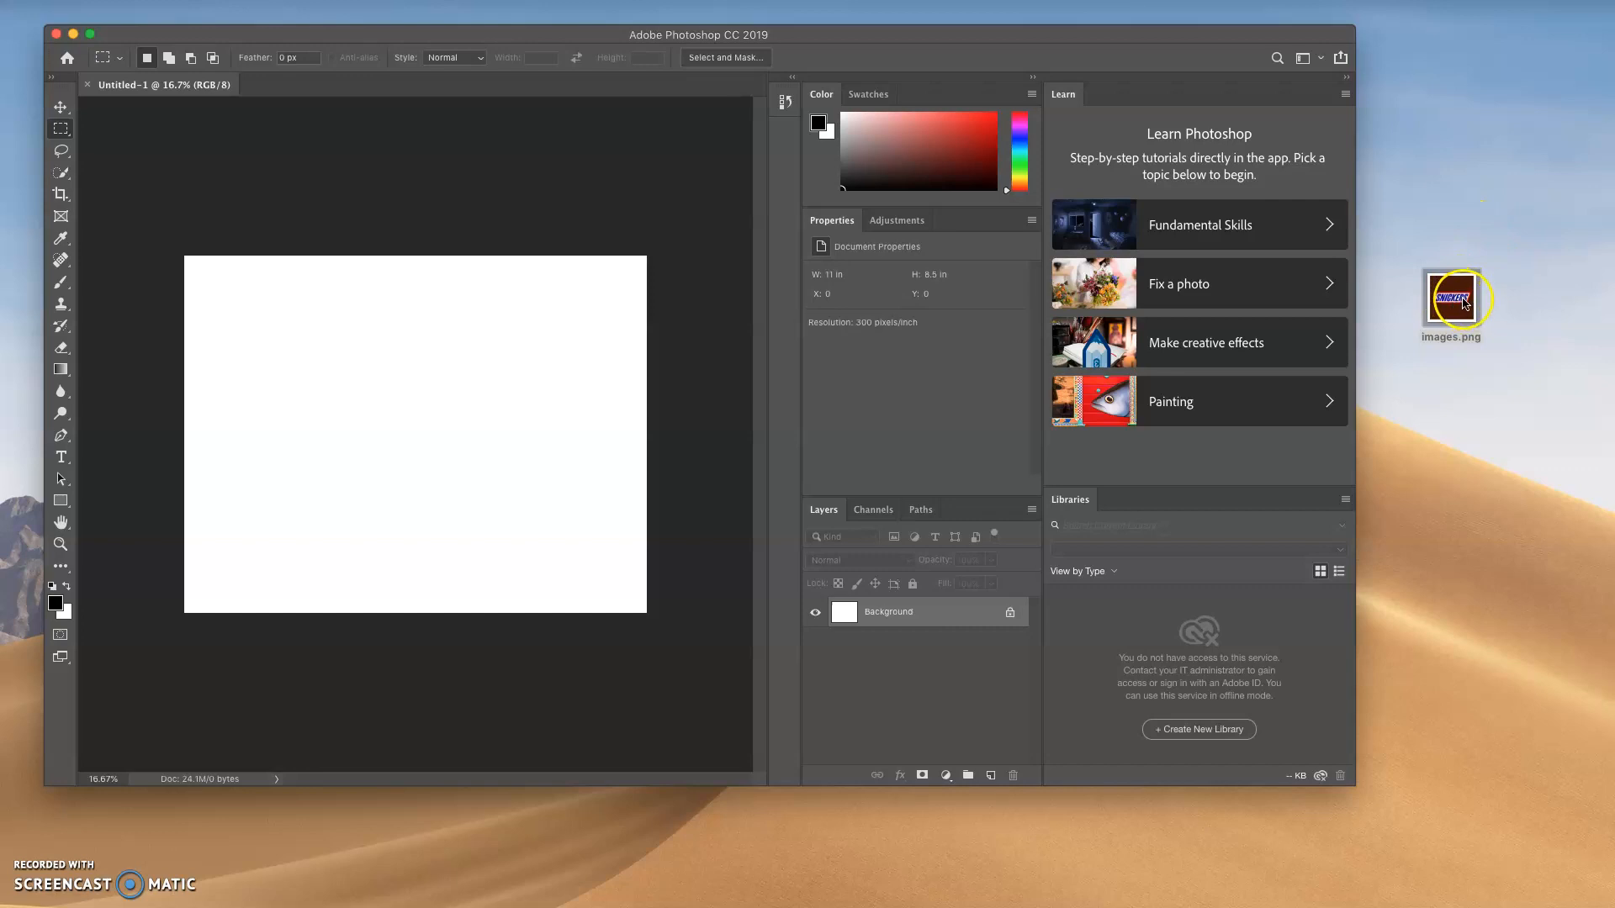
# Place images.png from the desktop into the document, scaled to about 68.5% near the page's upper-left corner
pyautogui.moveTo(1464, 301); pyautogui.dragTo(347, 350)
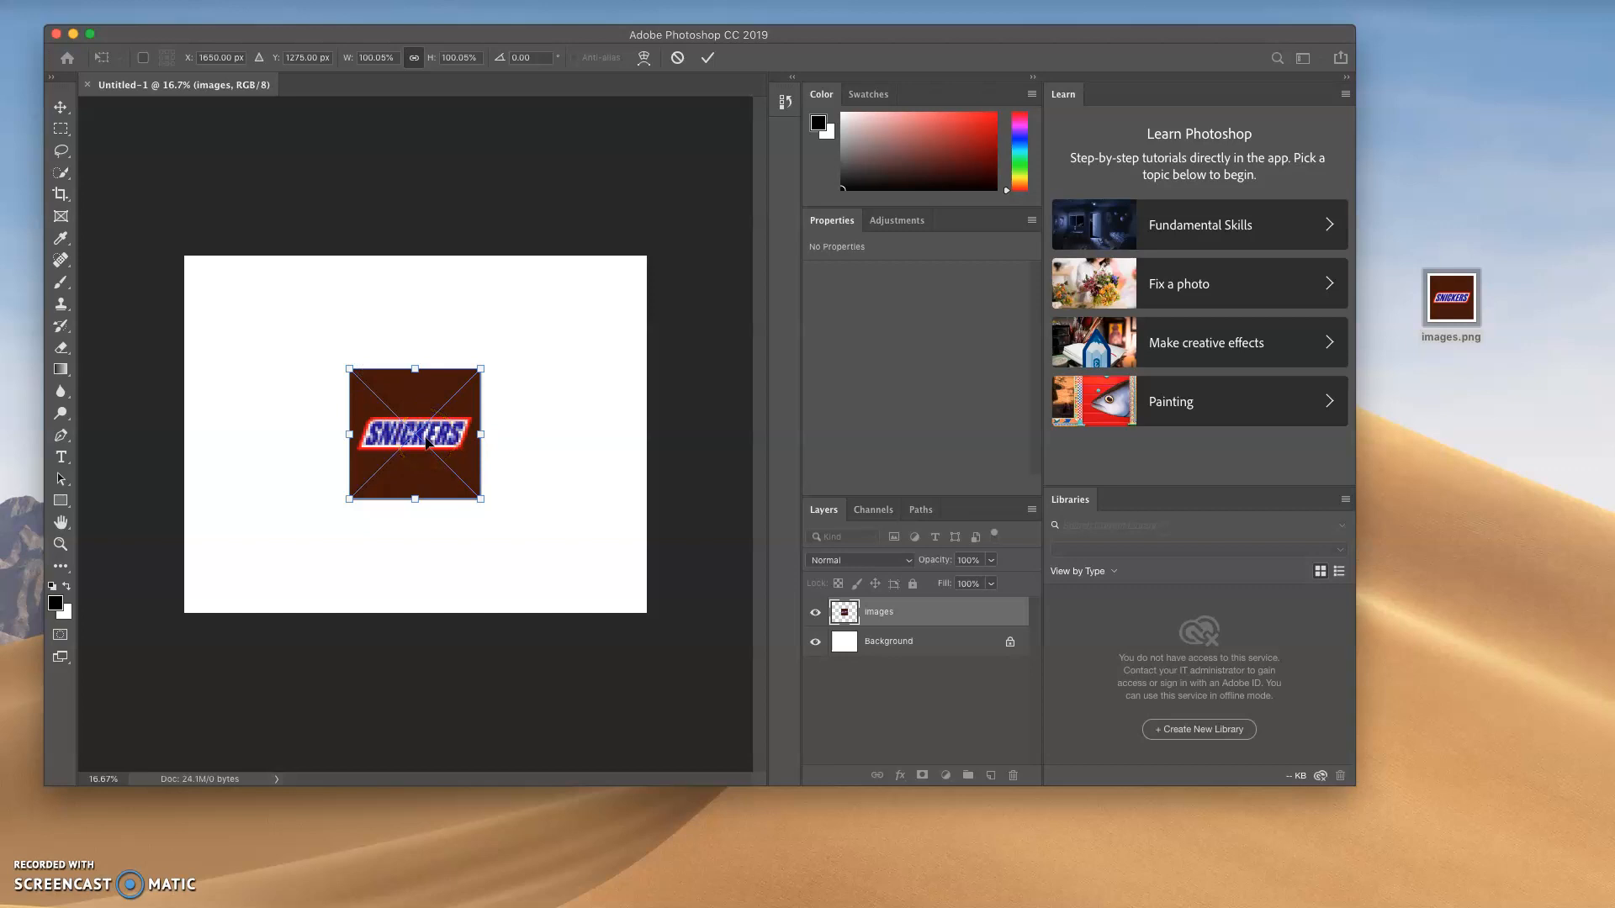
pyautogui.moveTo(425, 402); pyautogui.dragTo(289, 322)
pyautogui.moveTo(340, 418); pyautogui.dragTo(312, 368)
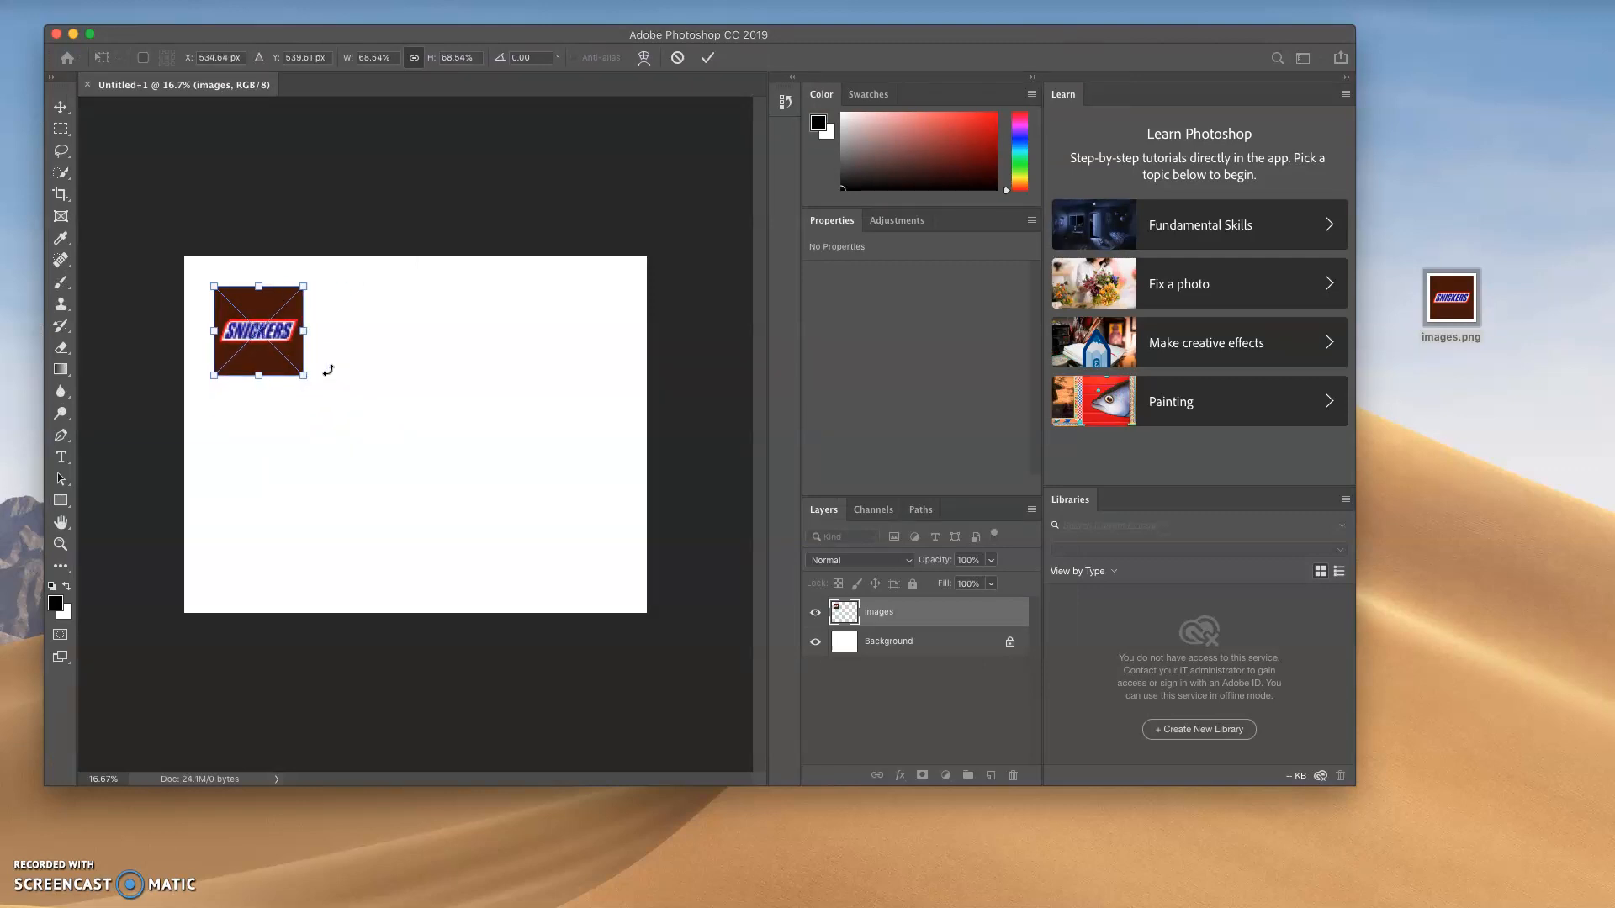
pyautogui.press('Return')
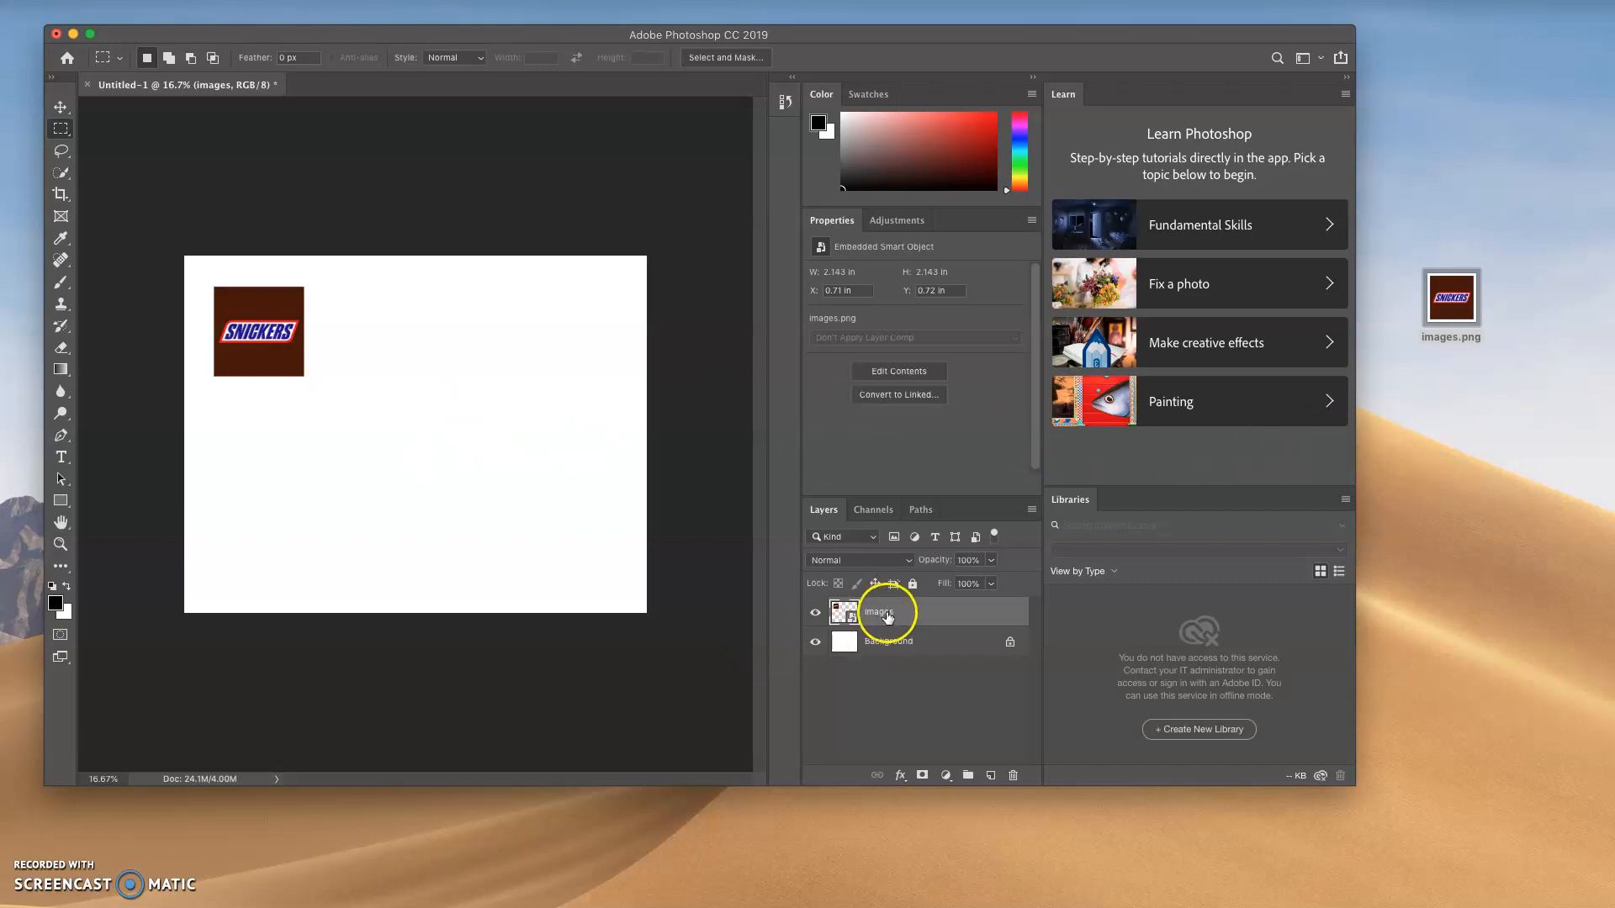
# Hide and show the images and Background layers in turn to see what each contains
pyautogui.click(816, 613)
pyautogui.click(816, 613)
pyautogui.click(815, 644)
pyautogui.click(815, 644)
pyautogui.click(815, 613)
pyautogui.click(814, 613)
# Move the Snickers image to the middle of the page and enlarge it with Free Transform to about 2.95 in square
pyautogui.click(61, 111)
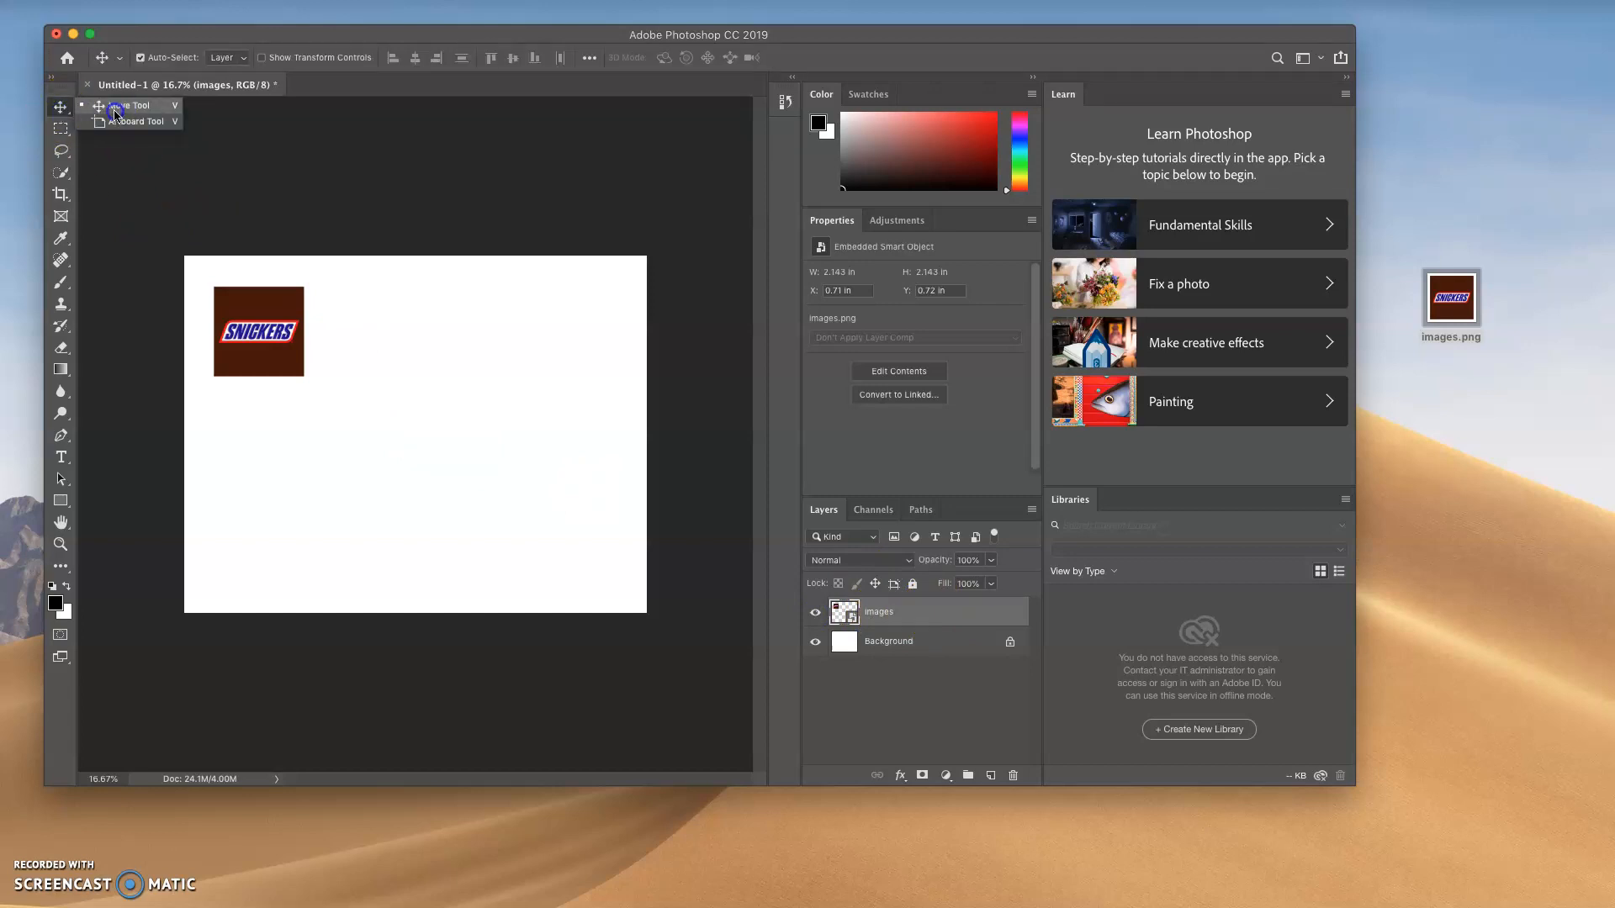
pyautogui.click(119, 112)
pyautogui.moveTo(254, 325); pyautogui.dragTo(385, 340)
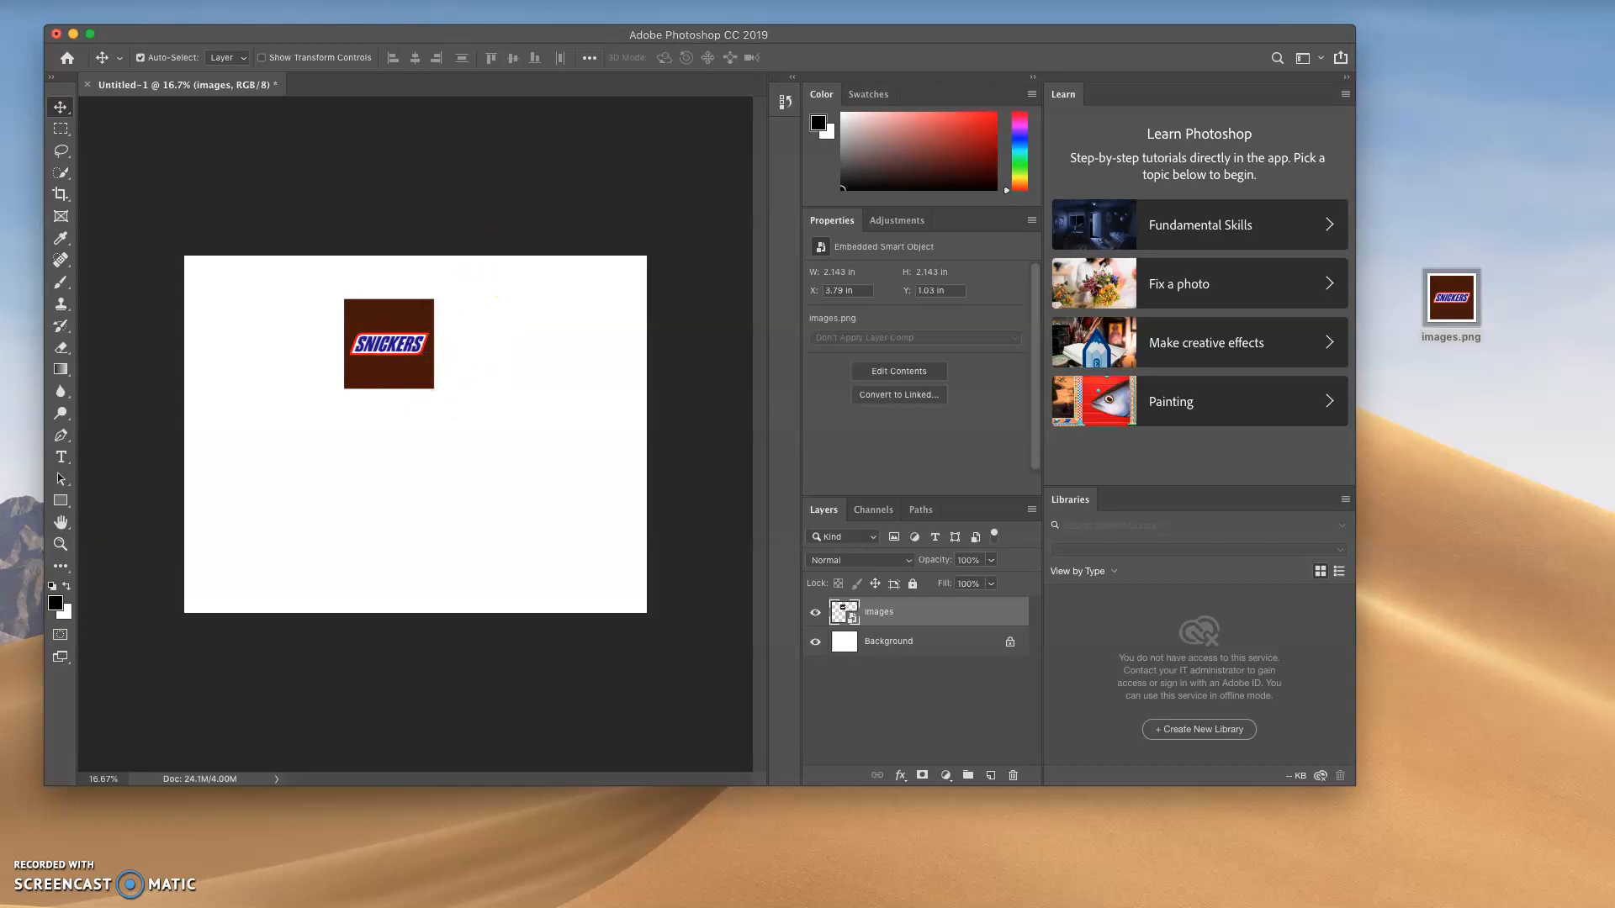
pyautogui.click(169, 0)
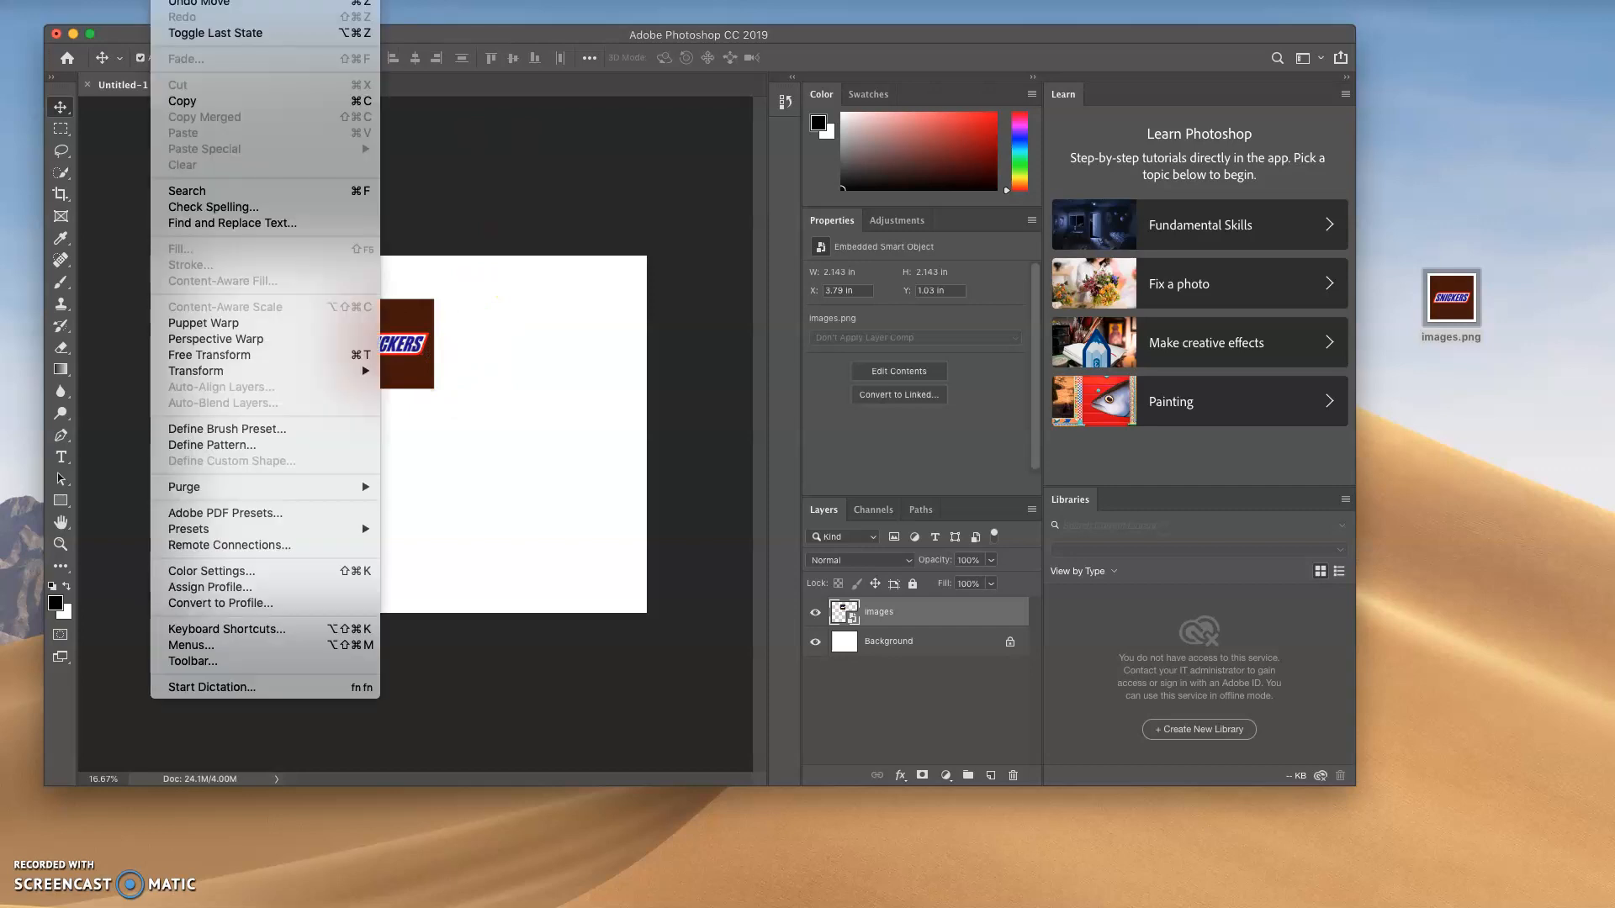
pyautogui.click(250, 354)
pyautogui.moveTo(434, 389); pyautogui.dragTo(448, 459)
pyautogui.press('Return')
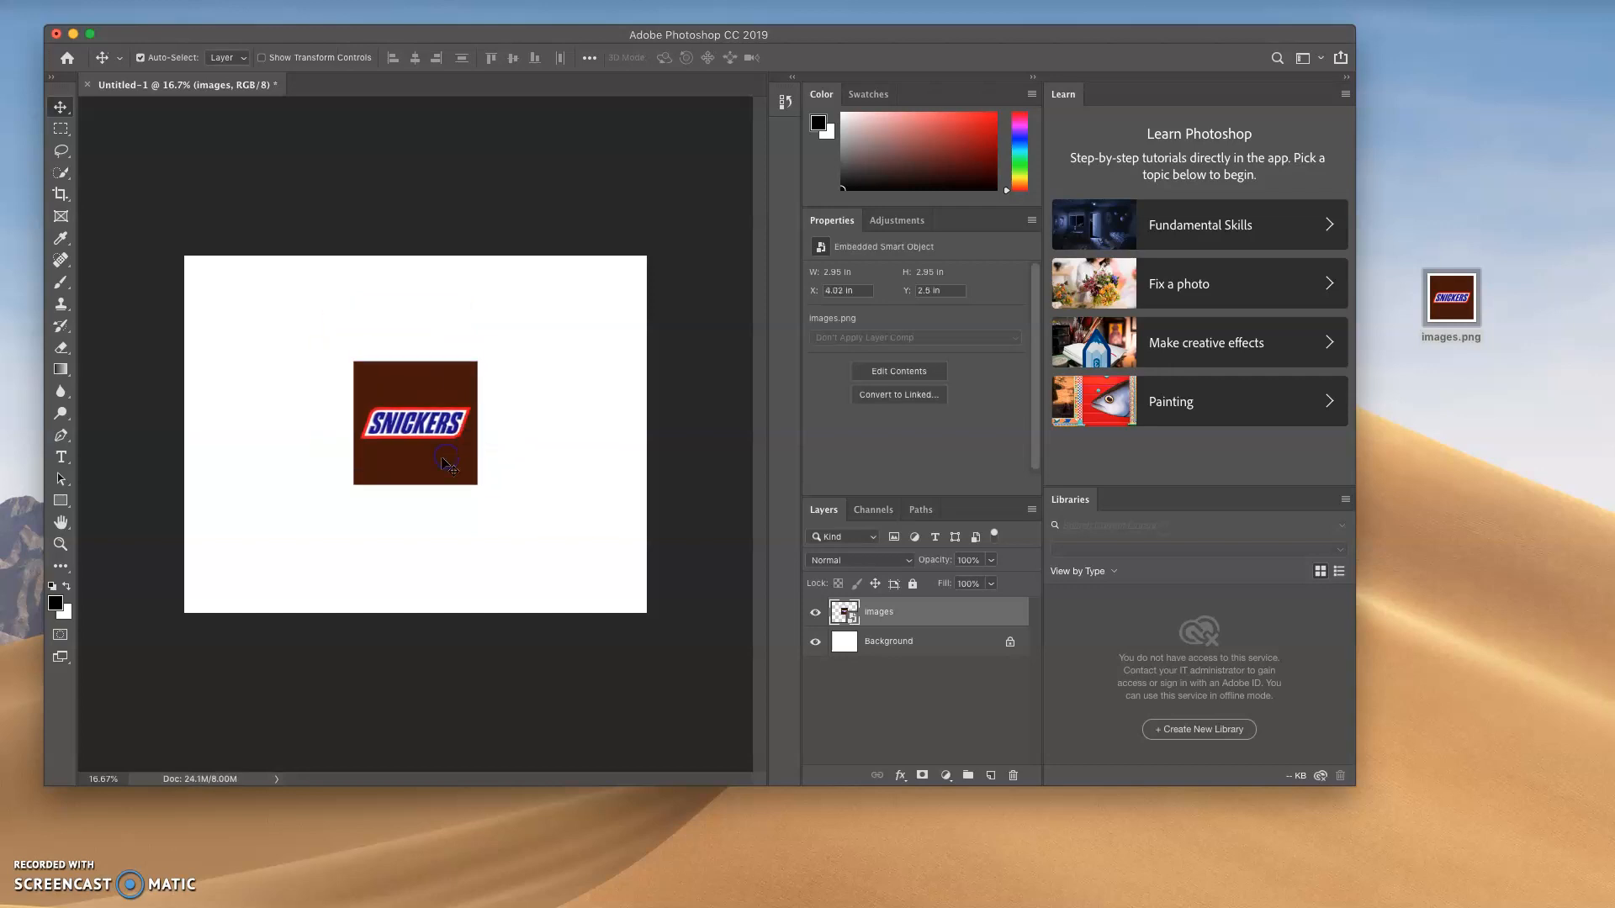
pyautogui.click(948, 675)
# Try outlining the Snickers lettering with a freehand Lasso selection
pyautogui.click(62, 152)
pyautogui.click(120, 157)
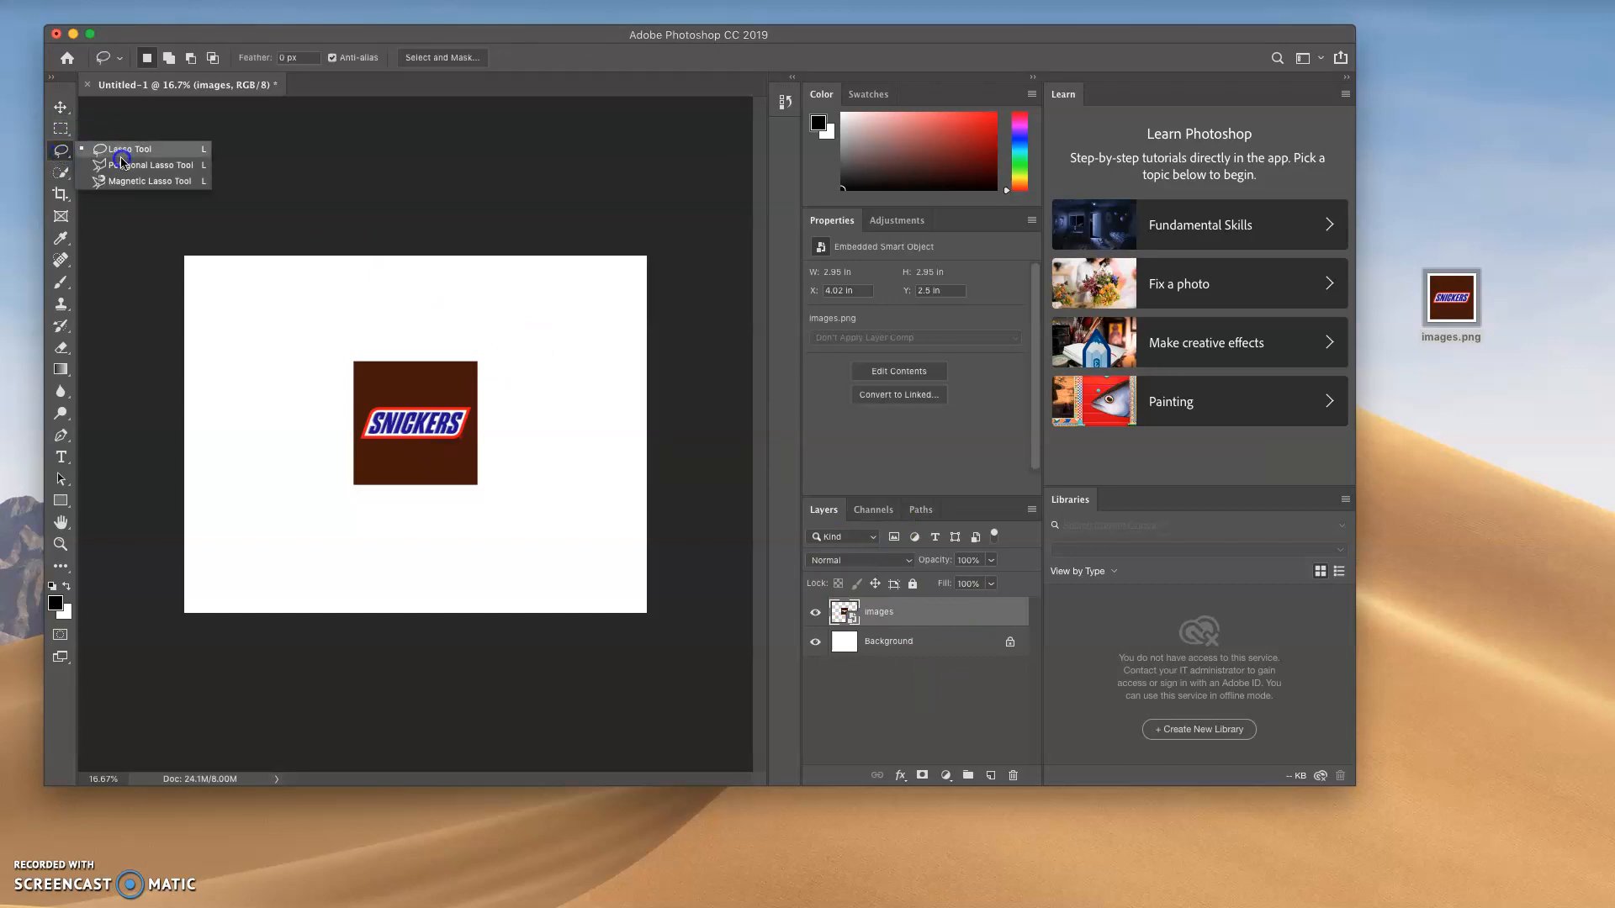
pyautogui.moveTo(134, 150); pyautogui.dragTo(139, 166)
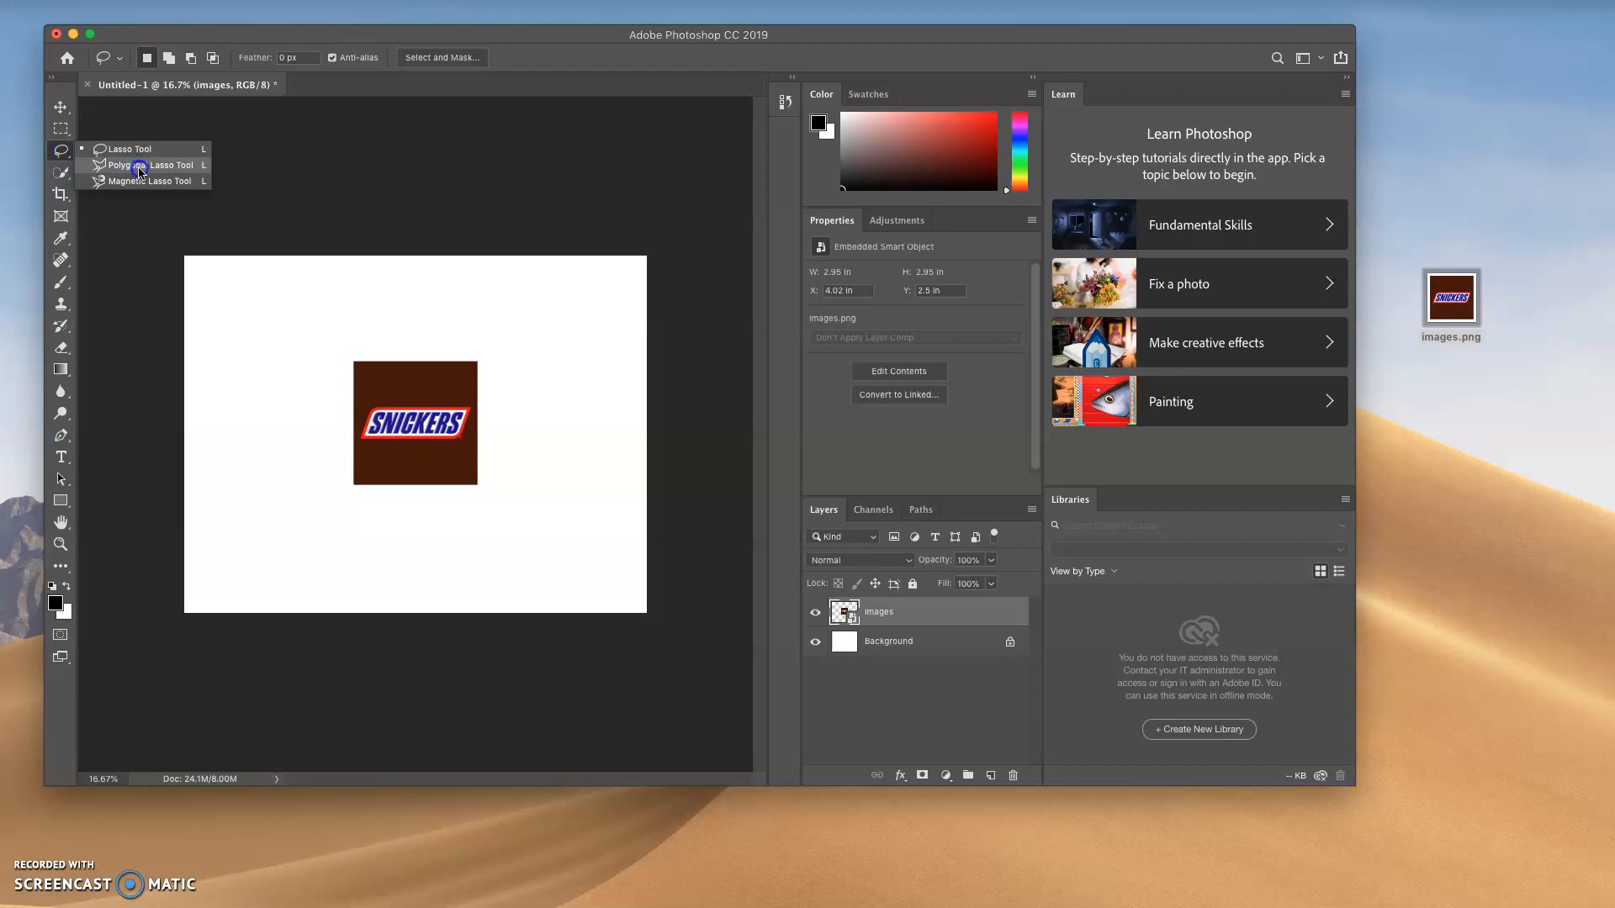
pyautogui.moveTo(148, 164)
pyautogui.mouseDown()
pyautogui.moveTo(112, 154)
pyautogui.moveTo(126, 159)
pyautogui.mouseUp()
pyautogui.moveTo(448, 376)
pyautogui.mouseDown()
pyautogui.moveTo(357, 411)
pyautogui.moveTo(352, 439)
pyautogui.mouseUp()
pyautogui.moveTo(439, 469)
pyautogui.mouseDown()
pyautogui.moveTo(474, 455)
pyautogui.moveTo(451, 384)
pyautogui.mouseUp()
# Outline the Snickers lettering with a five-cornered Polygonal Lasso selection
pyautogui.moveTo(61, 151); pyautogui.dragTo(137, 166)
pyautogui.click(415, 390)
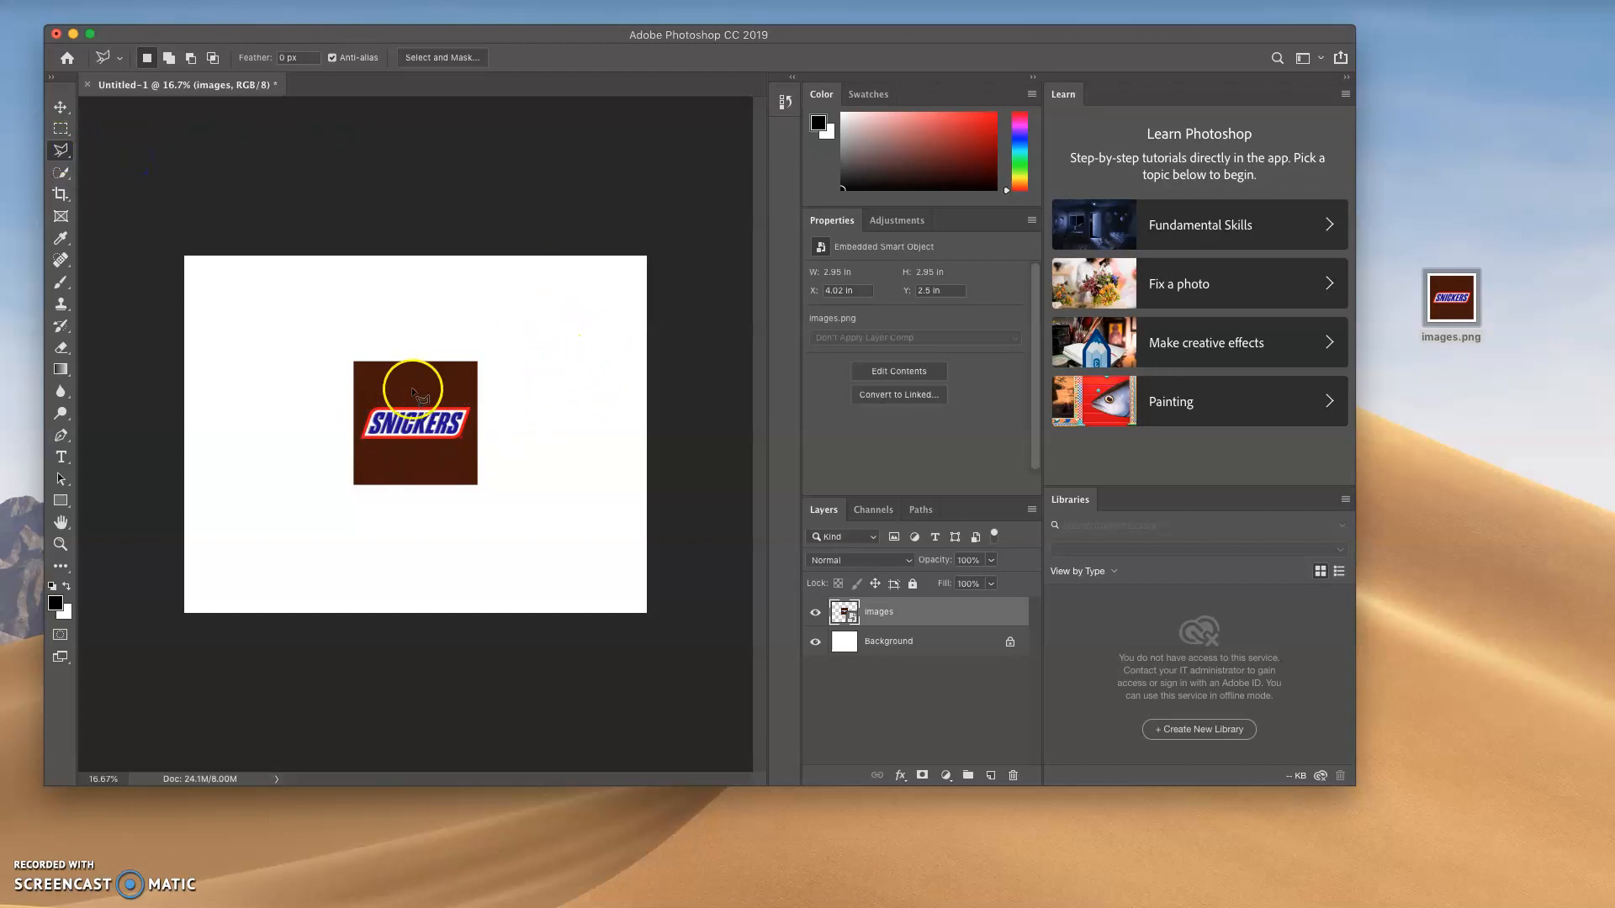
pyautogui.click(370, 390)
pyautogui.click(436, 373)
pyautogui.click(486, 414)
pyautogui.click(480, 458)
pyautogui.click(343, 451)
pyautogui.click(371, 391)
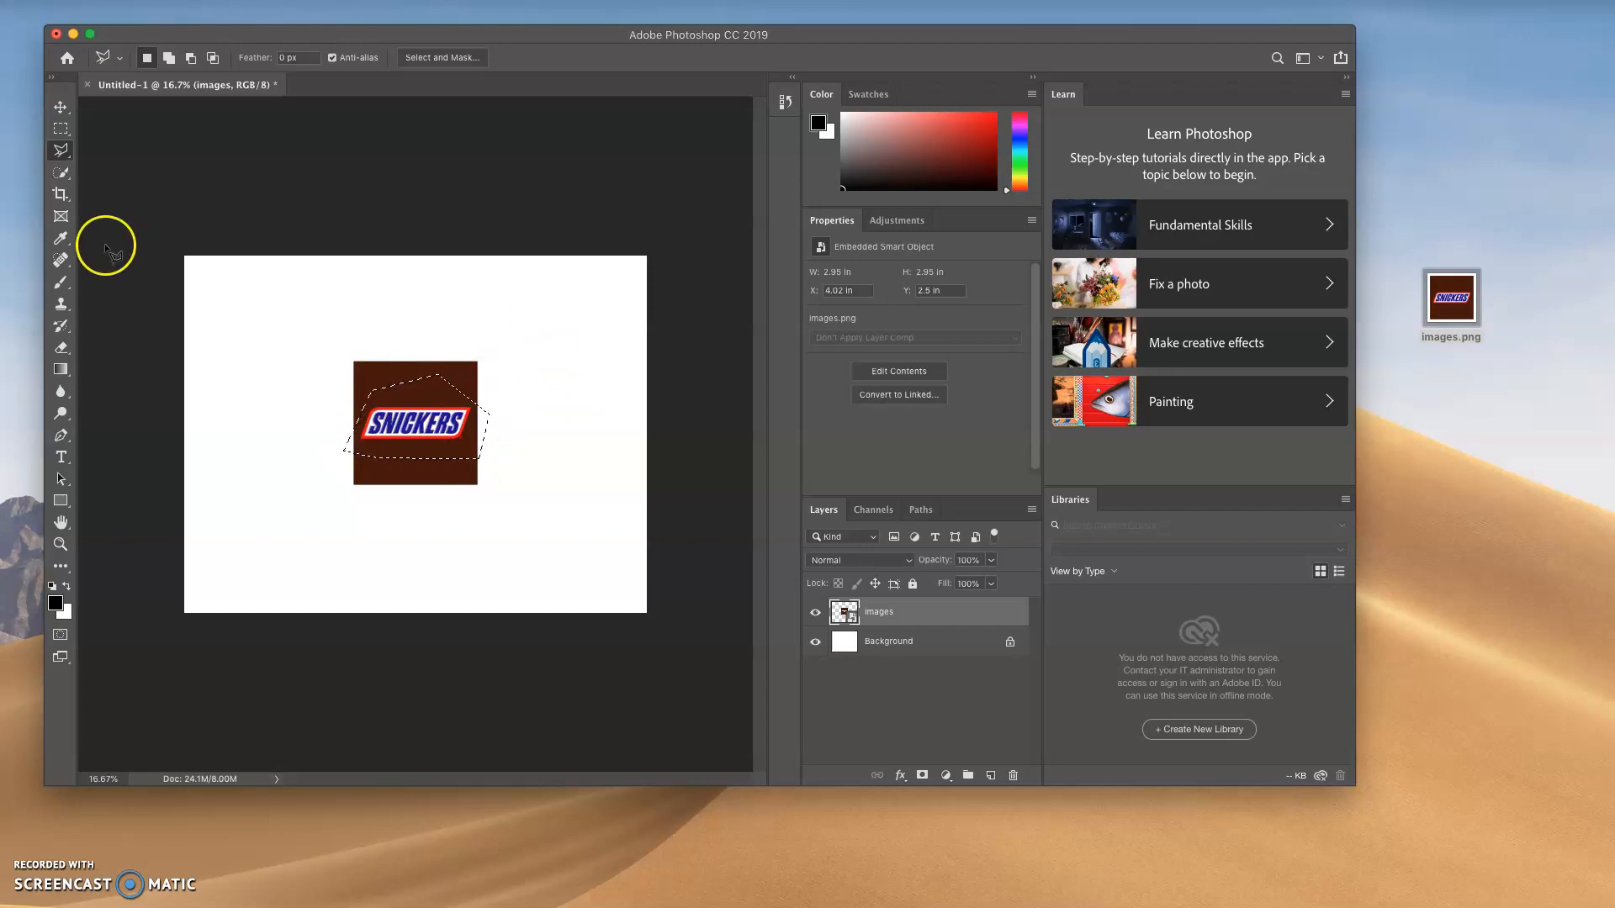
# Replace the polygonal selection with a freehand Lasso selection drawn closely around the Snickers lettering
pyautogui.moveTo(60, 150); pyautogui.dragTo(145, 152)
pyautogui.click(508, 331)
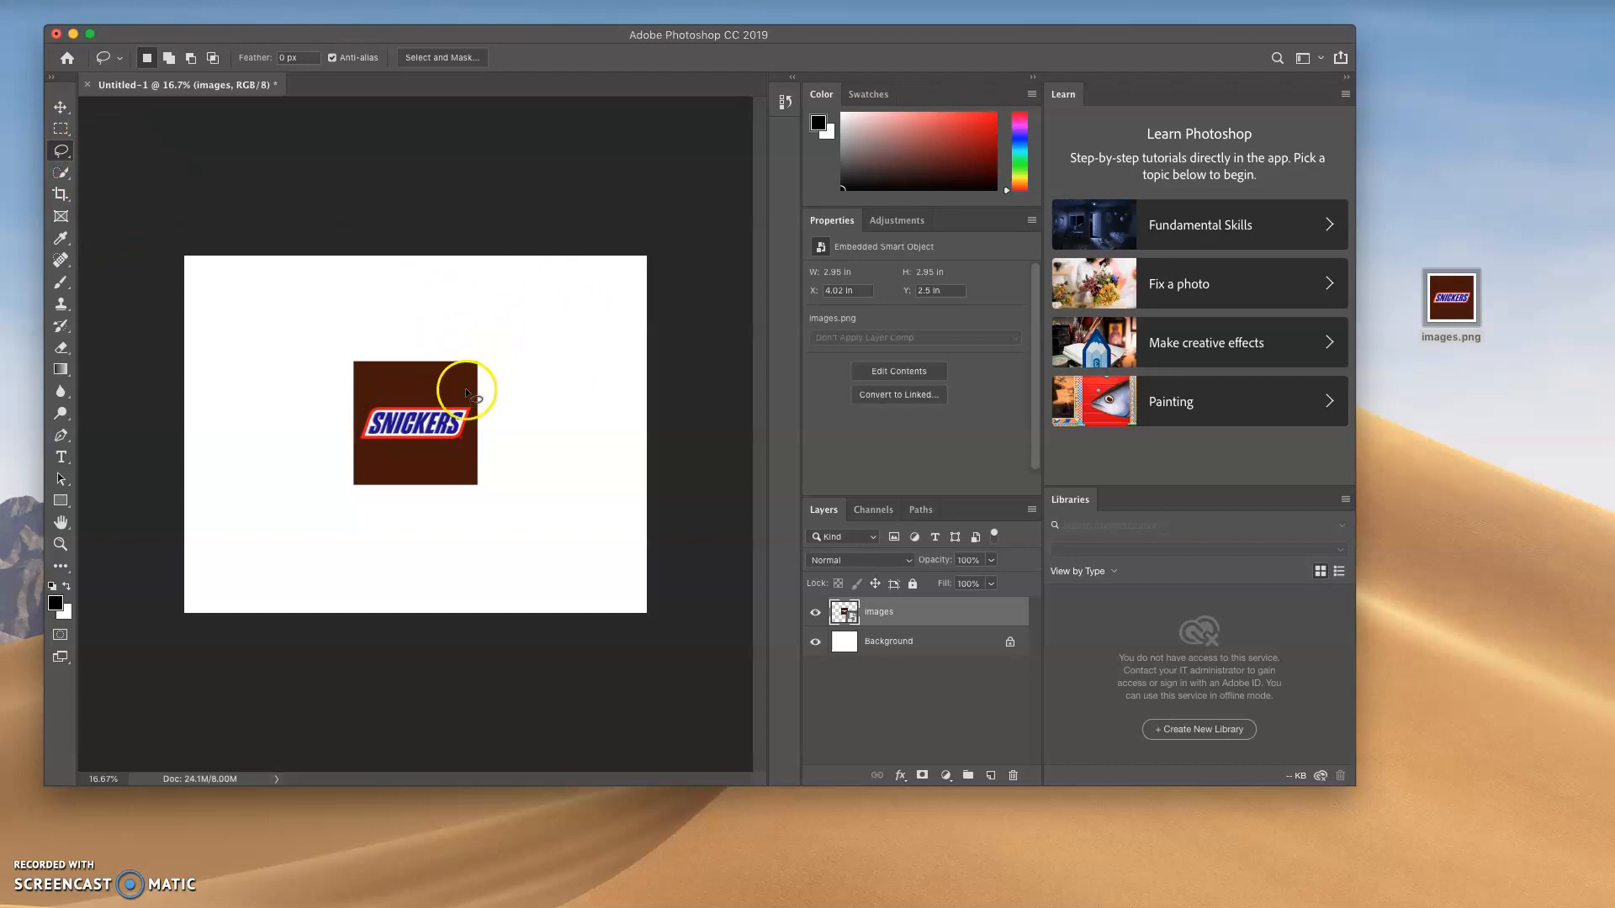
pyautogui.moveTo(468, 390)
pyautogui.mouseDown()
pyautogui.moveTo(365, 407)
pyautogui.moveTo(359, 433)
pyautogui.mouseUp()
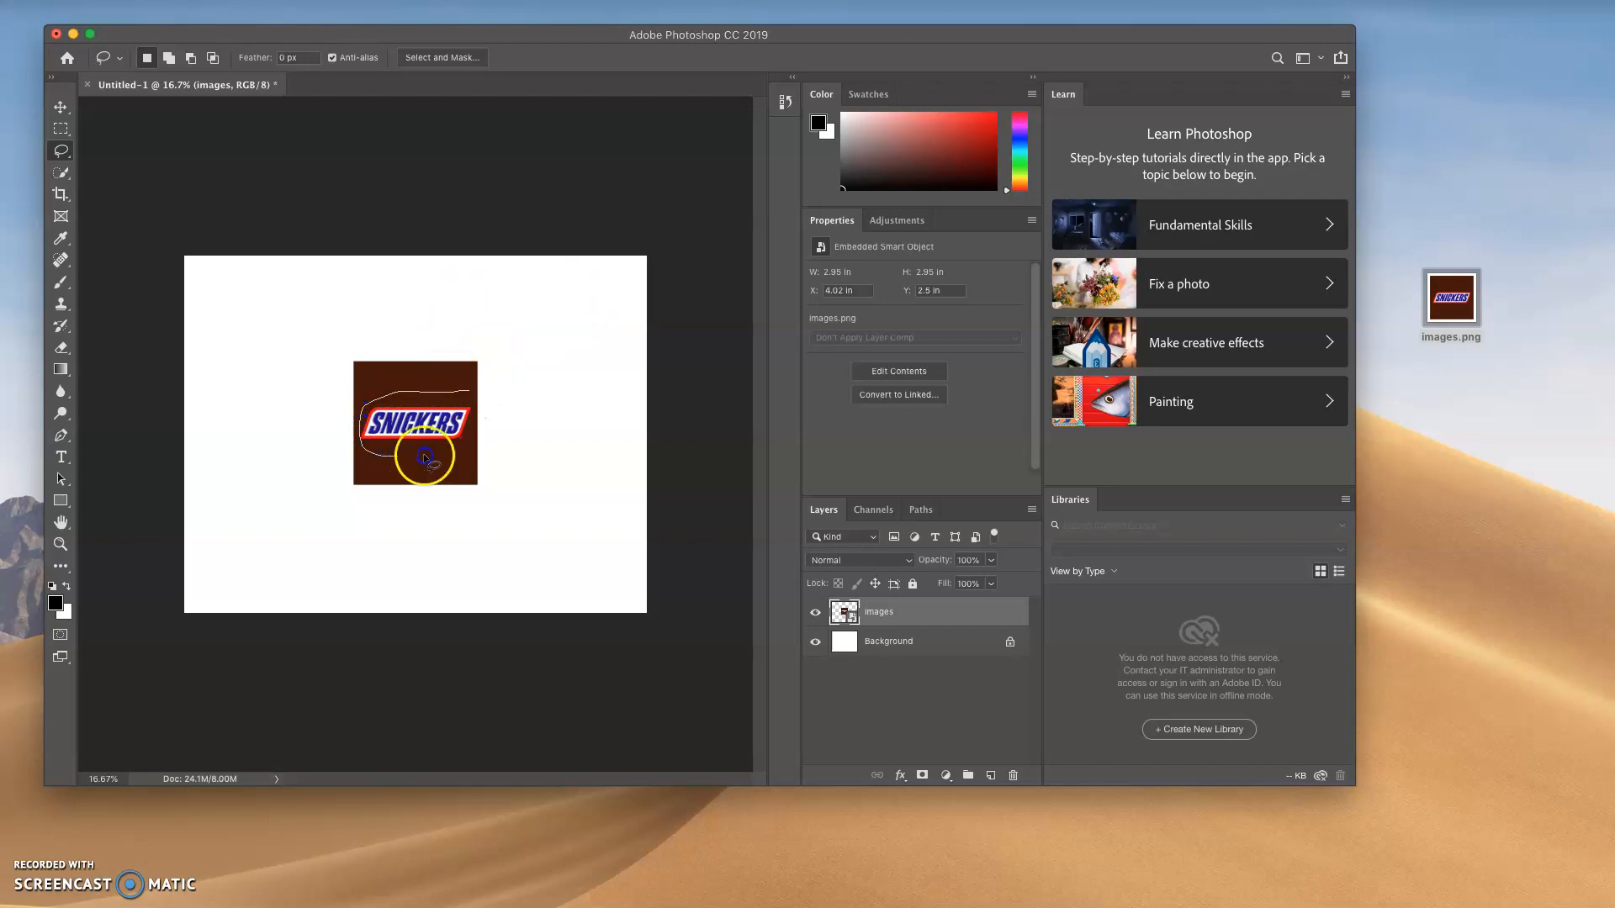
pyautogui.moveTo(473, 439)
pyautogui.mouseDown()
pyautogui.moveTo(484, 402)
pyautogui.moveTo(439, 399)
pyautogui.mouseUp()
pyautogui.moveTo(317, 434)
pyautogui.mouseDown()
pyautogui.moveTo(365, 461)
pyautogui.moveTo(465, 441)
pyautogui.moveTo(492, 412)
pyautogui.mouseUp()
pyautogui.moveTo(463, 451); pyautogui.dragTo(480, 404)
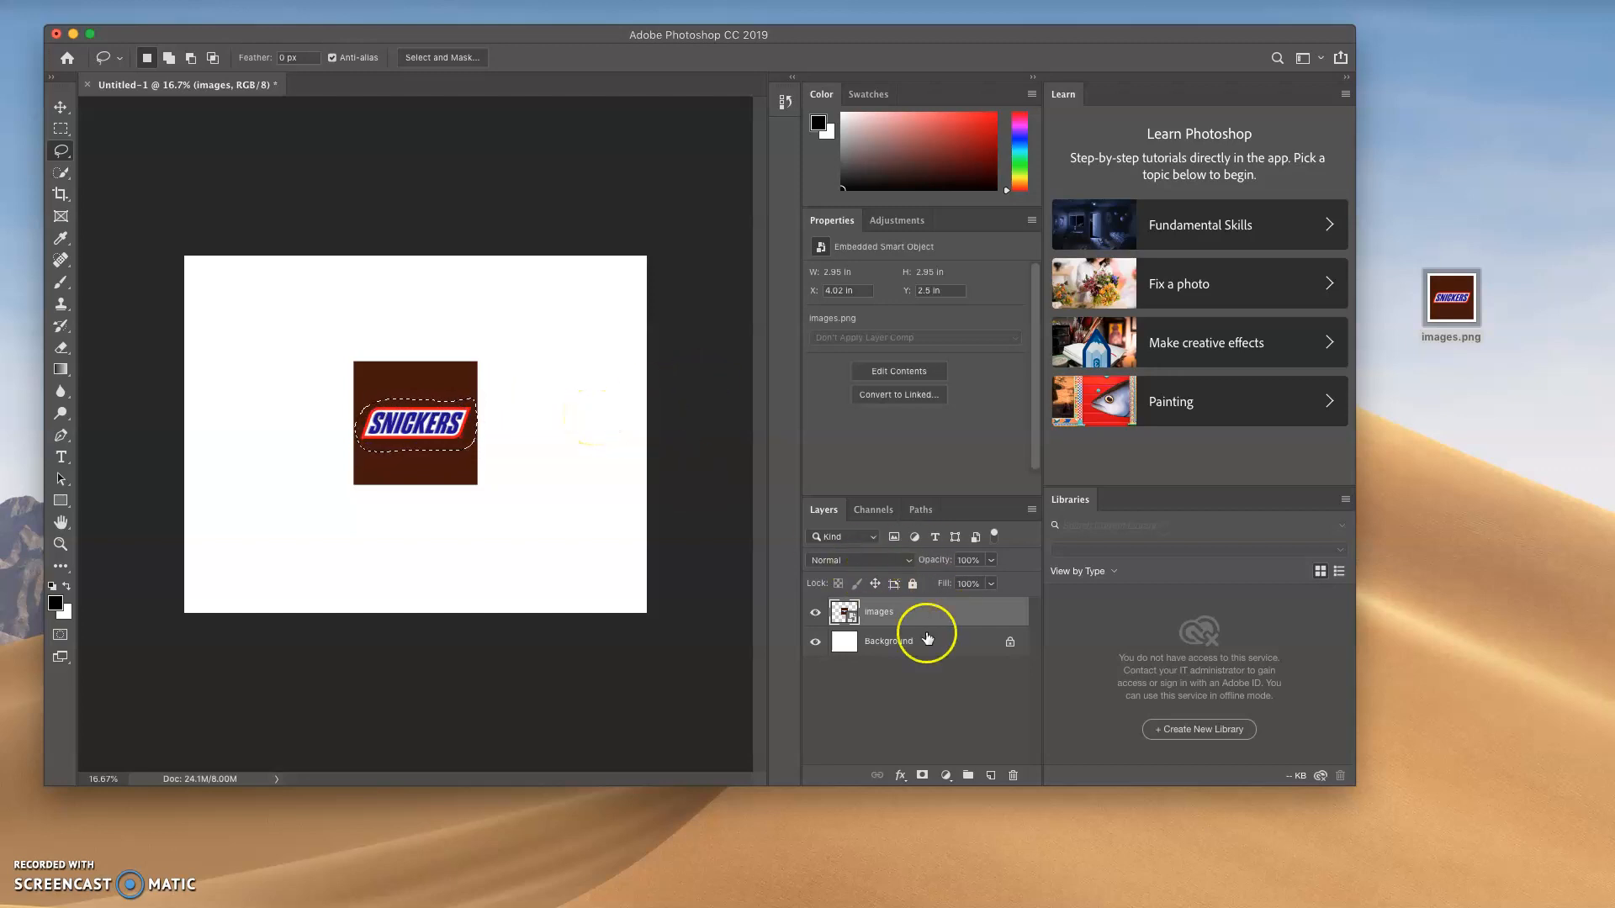
# Toggle the images layer's visibility off and on to check what belongs to it
pyautogui.click(814, 613)
pyautogui.click(814, 614)
pyautogui.click(814, 614)
pyautogui.click(815, 614)
pyautogui.click(814, 613)
pyautogui.click(815, 614)
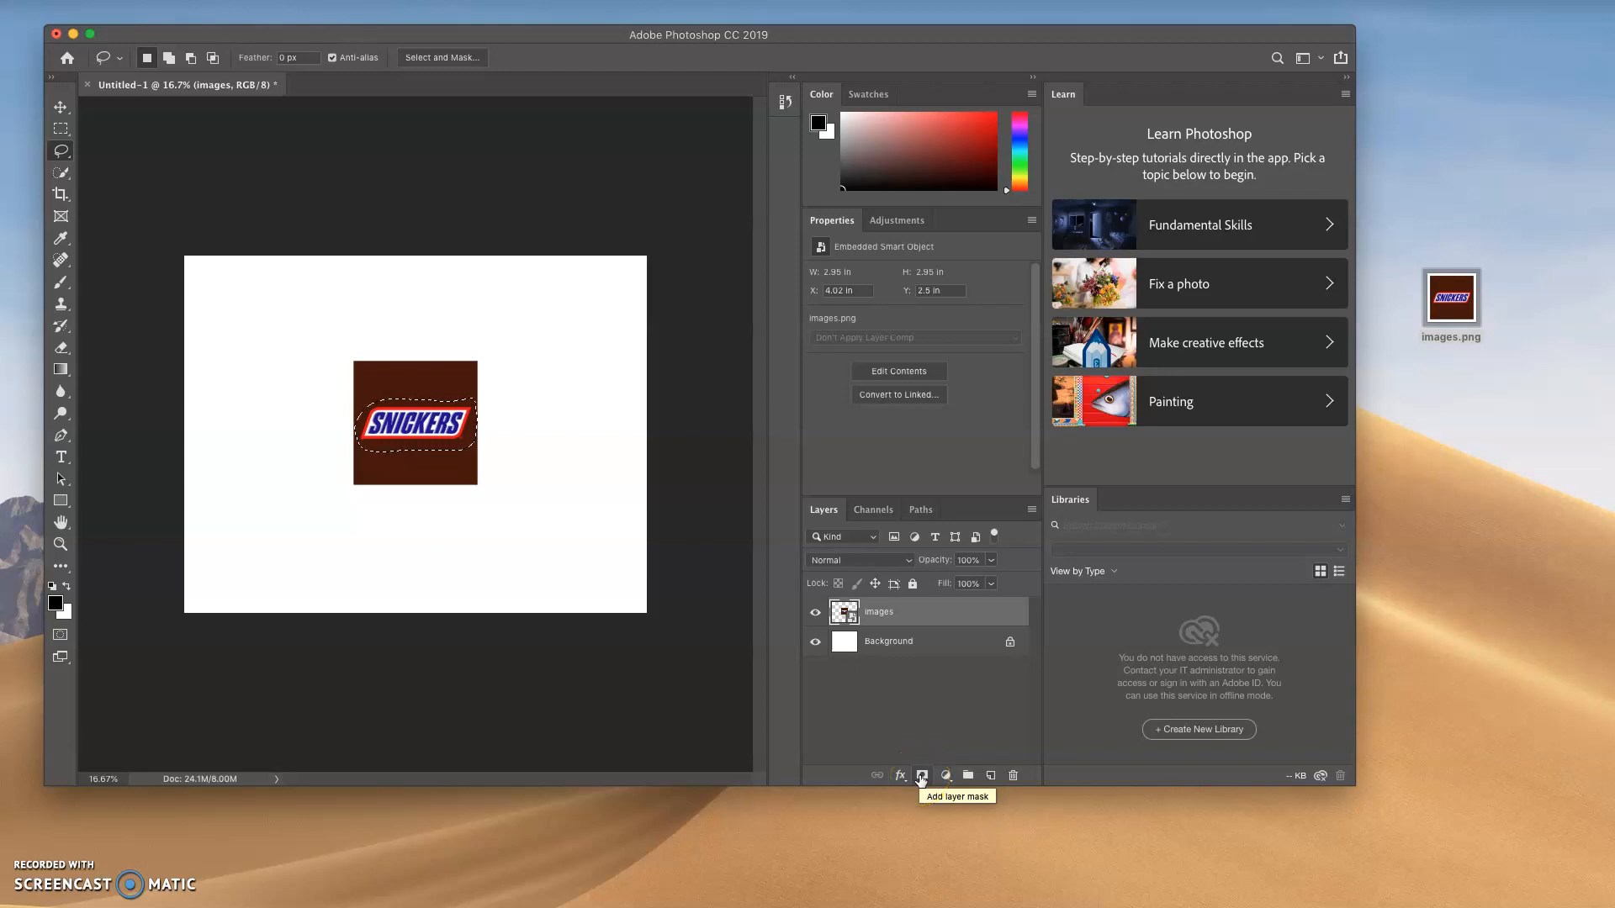
# Add a layer mask to the images layer from the lasso selection and check it by toggling the layer's visibility
pyautogui.click(921, 775)
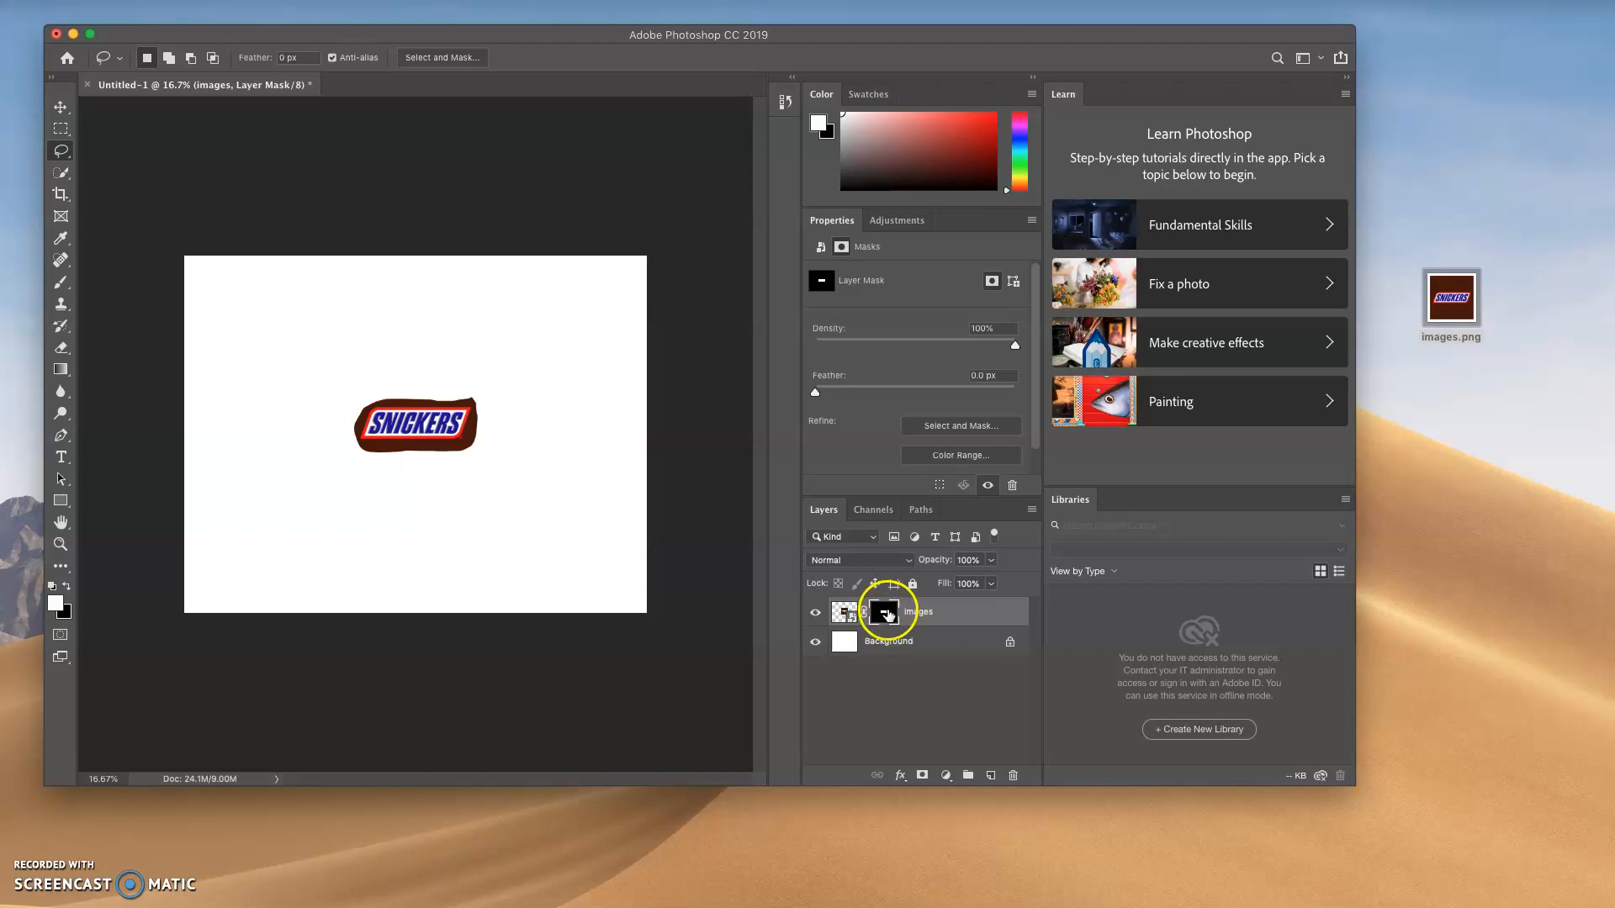
pyautogui.click(815, 615)
pyautogui.click(815, 615)
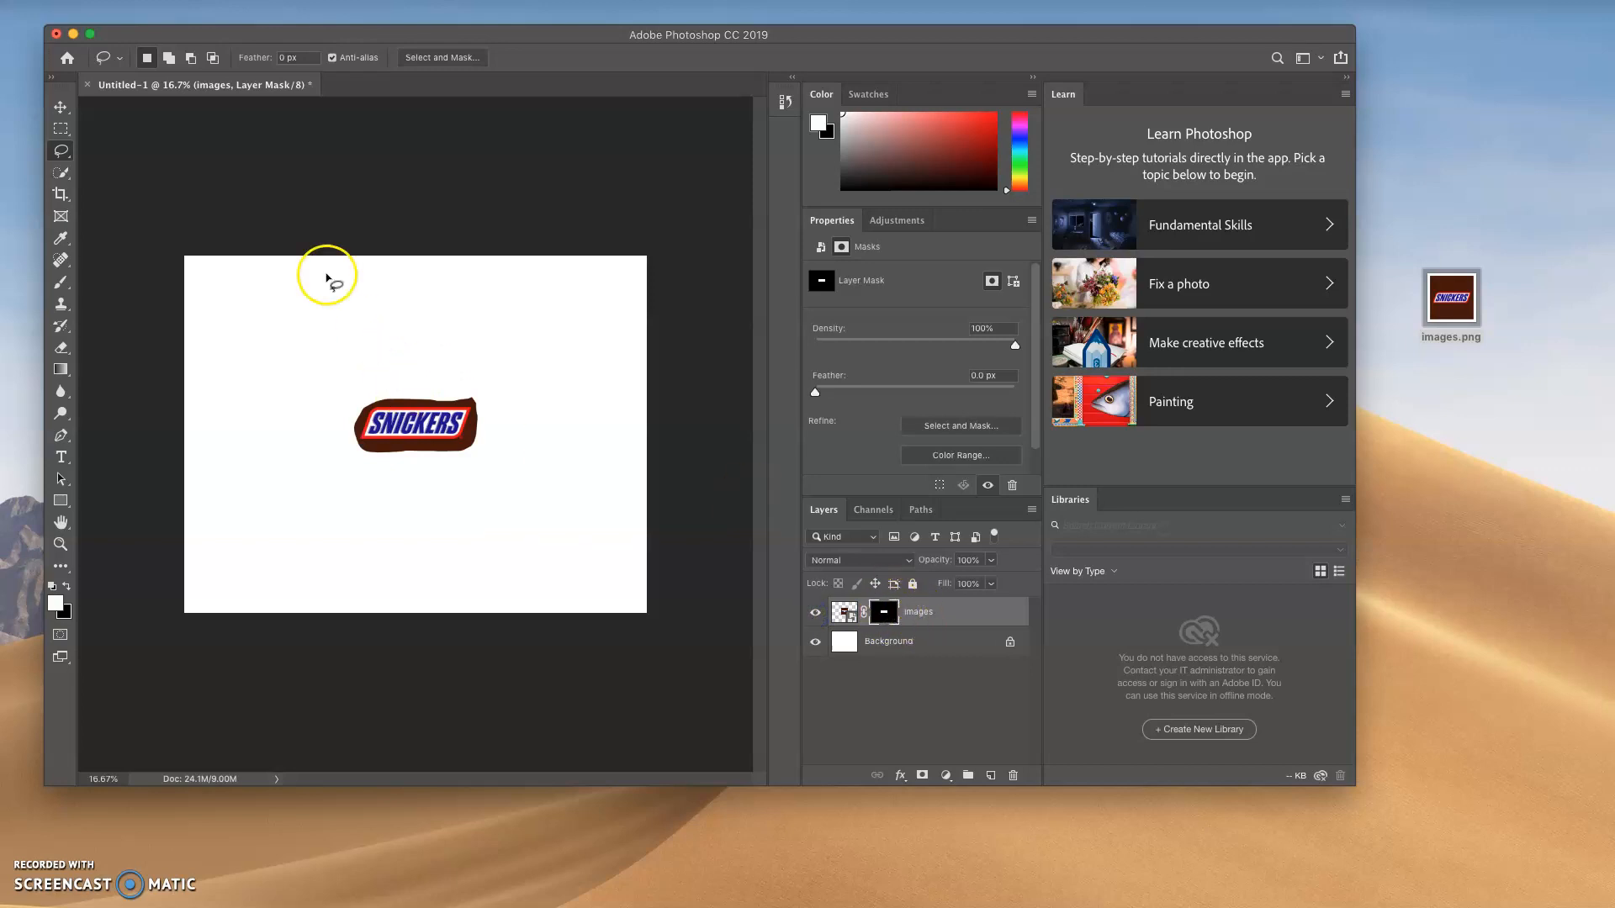
# Move the masked Snickers logo to the page's lower-right area, with the layer at about X 6.43 in, Y 4.6 in
pyautogui.click(61, 107)
pyautogui.moveTo(426, 425); pyautogui.dragTo(528, 515)
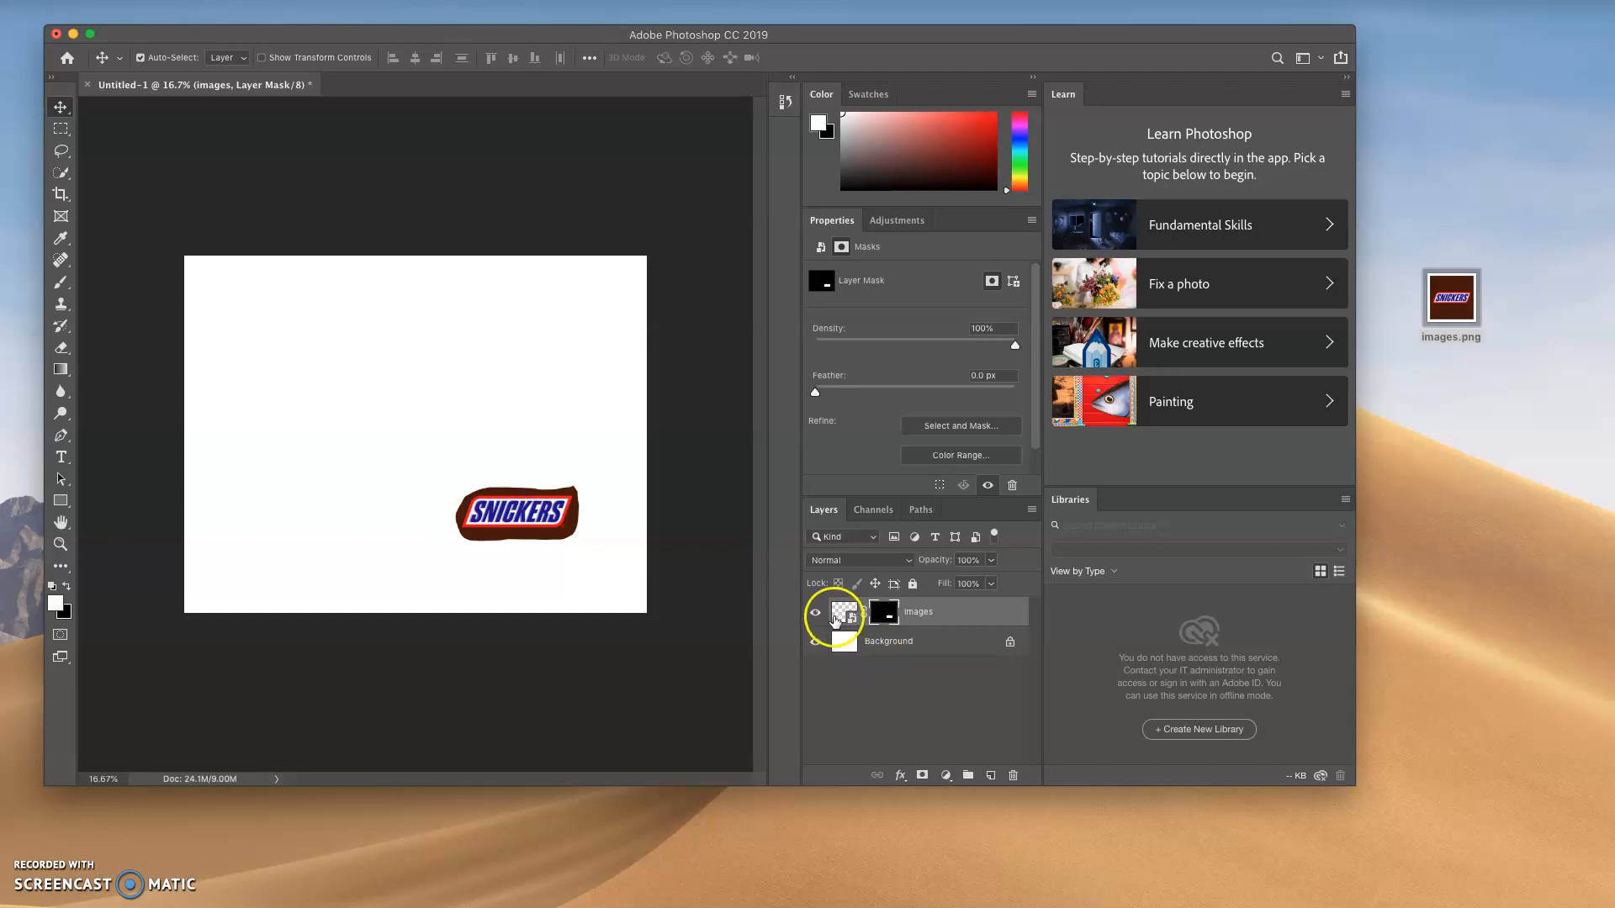
pyautogui.click(814, 612)
pyautogui.click(815, 612)
# Paint white on the images layer's mask above the logo with a brush enlarged to 175 px, revealing the brown area
pyautogui.click(849, 614)
pyautogui.click(889, 616)
pyautogui.moveTo(61, 282); pyautogui.dragTo(149, 289)
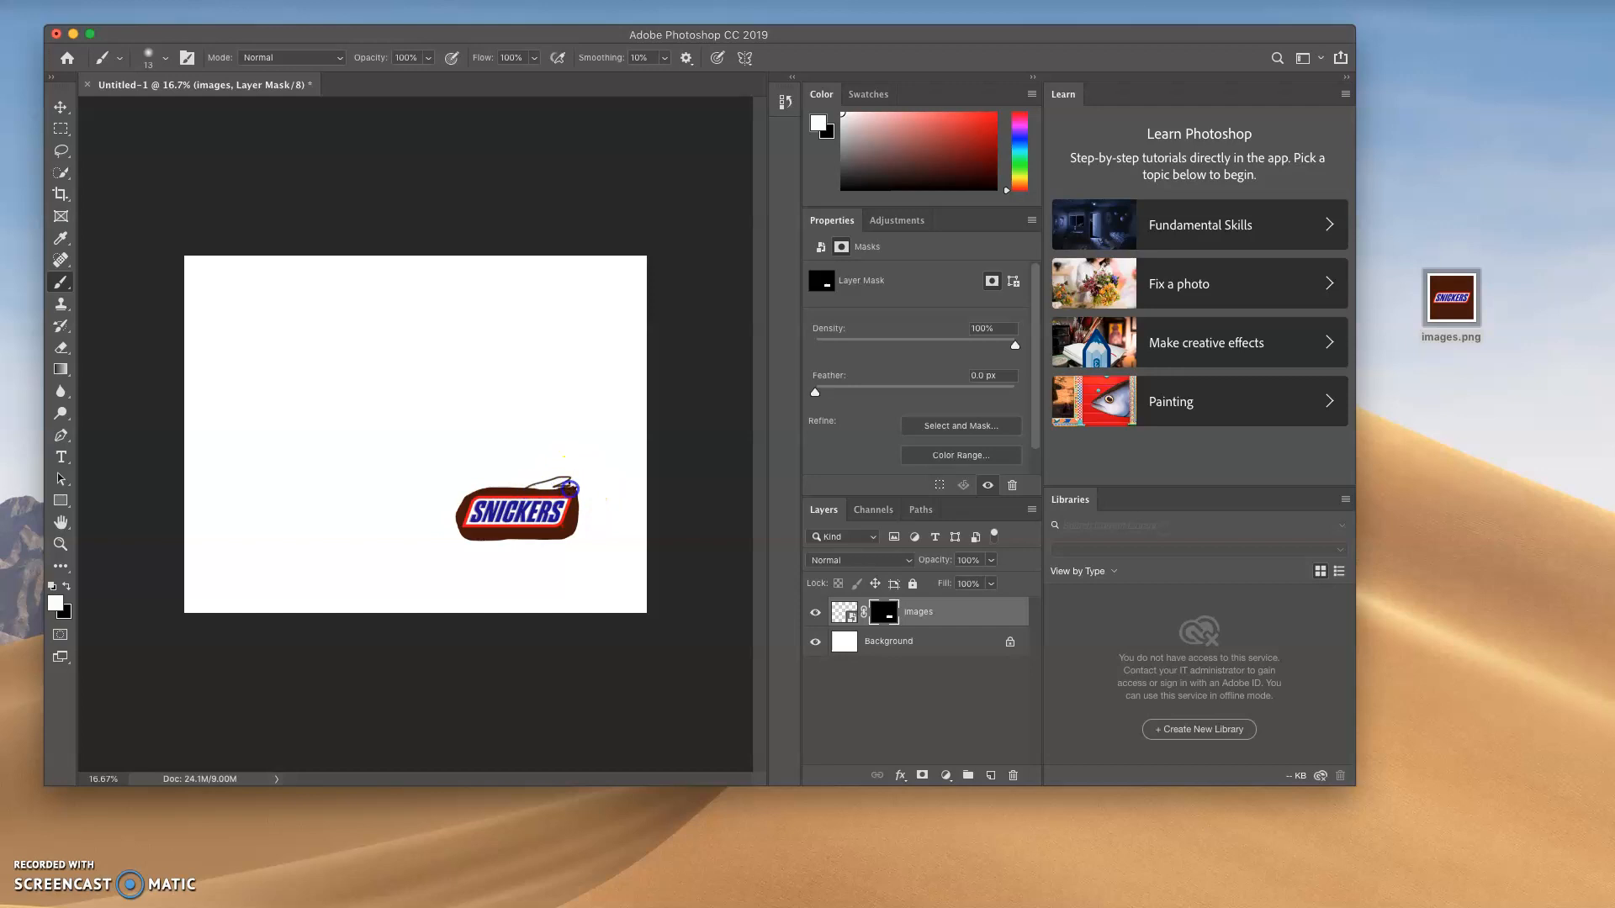
pyautogui.click(882, 613)
pyautogui.press(']')
pyautogui.press(']')
pyautogui.press(']')
pyautogui.press(']')
pyautogui.press(']')
pyautogui.moveTo(569, 474)
pyautogui.mouseDown()
pyautogui.moveTo(504, 484)
pyautogui.moveTo(586, 481)
pyautogui.moveTo(551, 467)
pyautogui.moveTo(497, 482)
pyautogui.moveTo(581, 494)
pyautogui.moveTo(571, 458)
pyautogui.moveTo(447, 486)
pyautogui.moveTo(586, 456)
pyautogui.moveTo(448, 458)
pyautogui.moveTo(525, 468)
pyautogui.mouseUp()
pyautogui.click(888, 613)
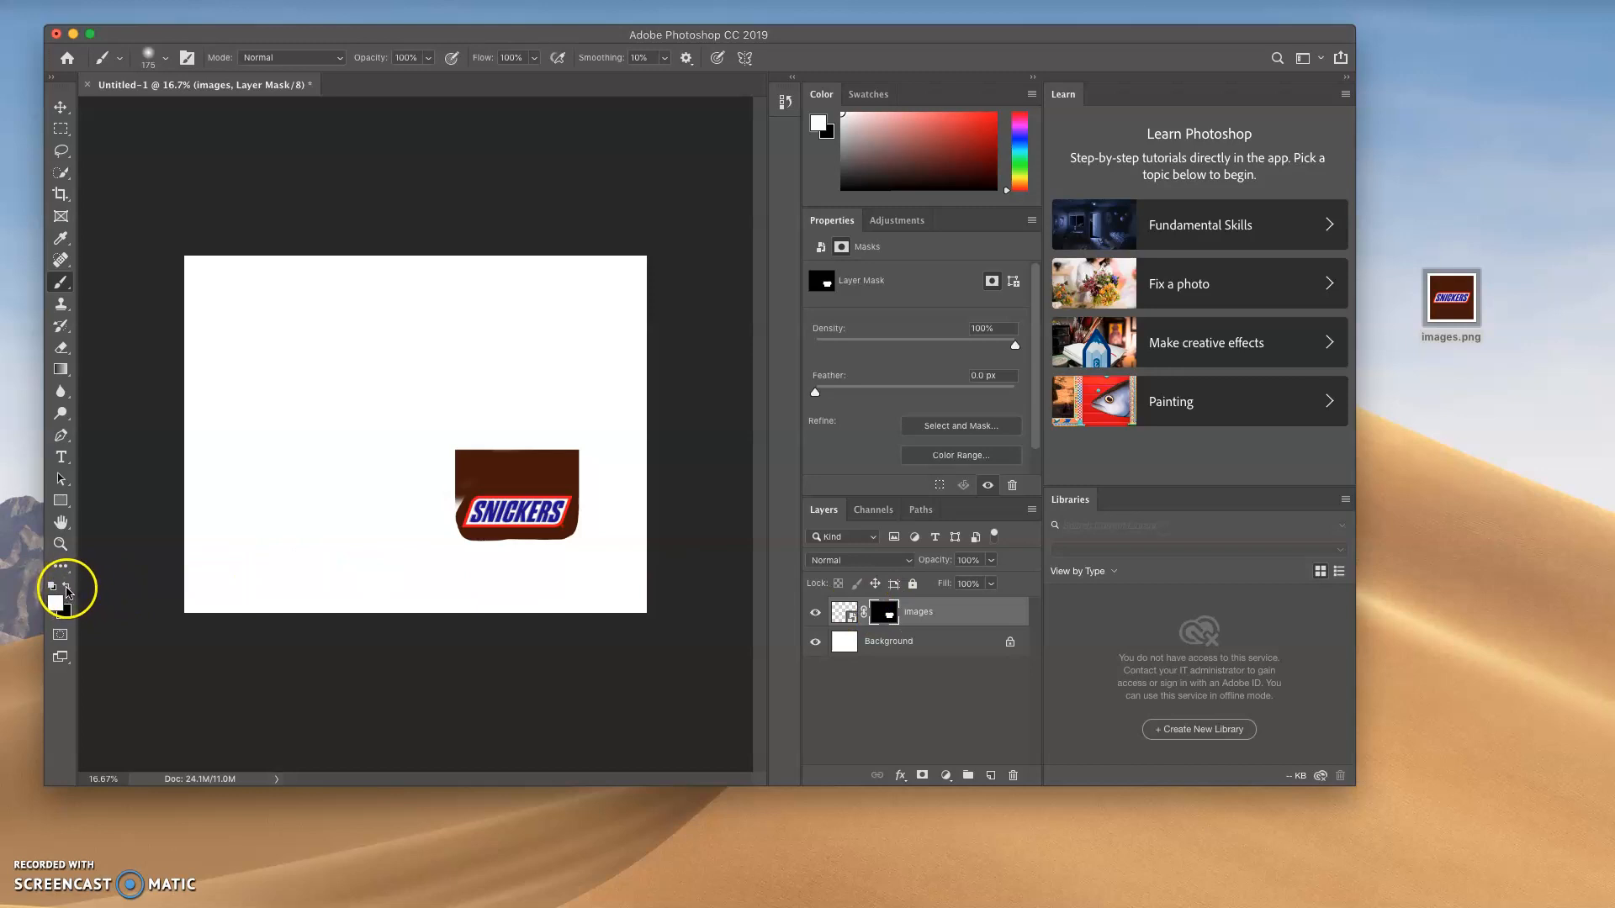
# Paint black on the layer mask around the Snickers lettering to hide the surrounding brown, and leave the mask selected
pyautogui.click(67, 589)
pyautogui.moveTo(580, 447)
pyautogui.mouseDown()
pyautogui.moveTo(460, 457)
pyautogui.moveTo(623, 453)
pyautogui.moveTo(420, 468)
pyautogui.moveTo(607, 470)
pyautogui.moveTo(518, 473)
pyautogui.moveTo(433, 447)
pyautogui.moveTo(474, 482)
pyautogui.moveTo(604, 478)
pyautogui.moveTo(459, 484)
pyautogui.mouseUp()
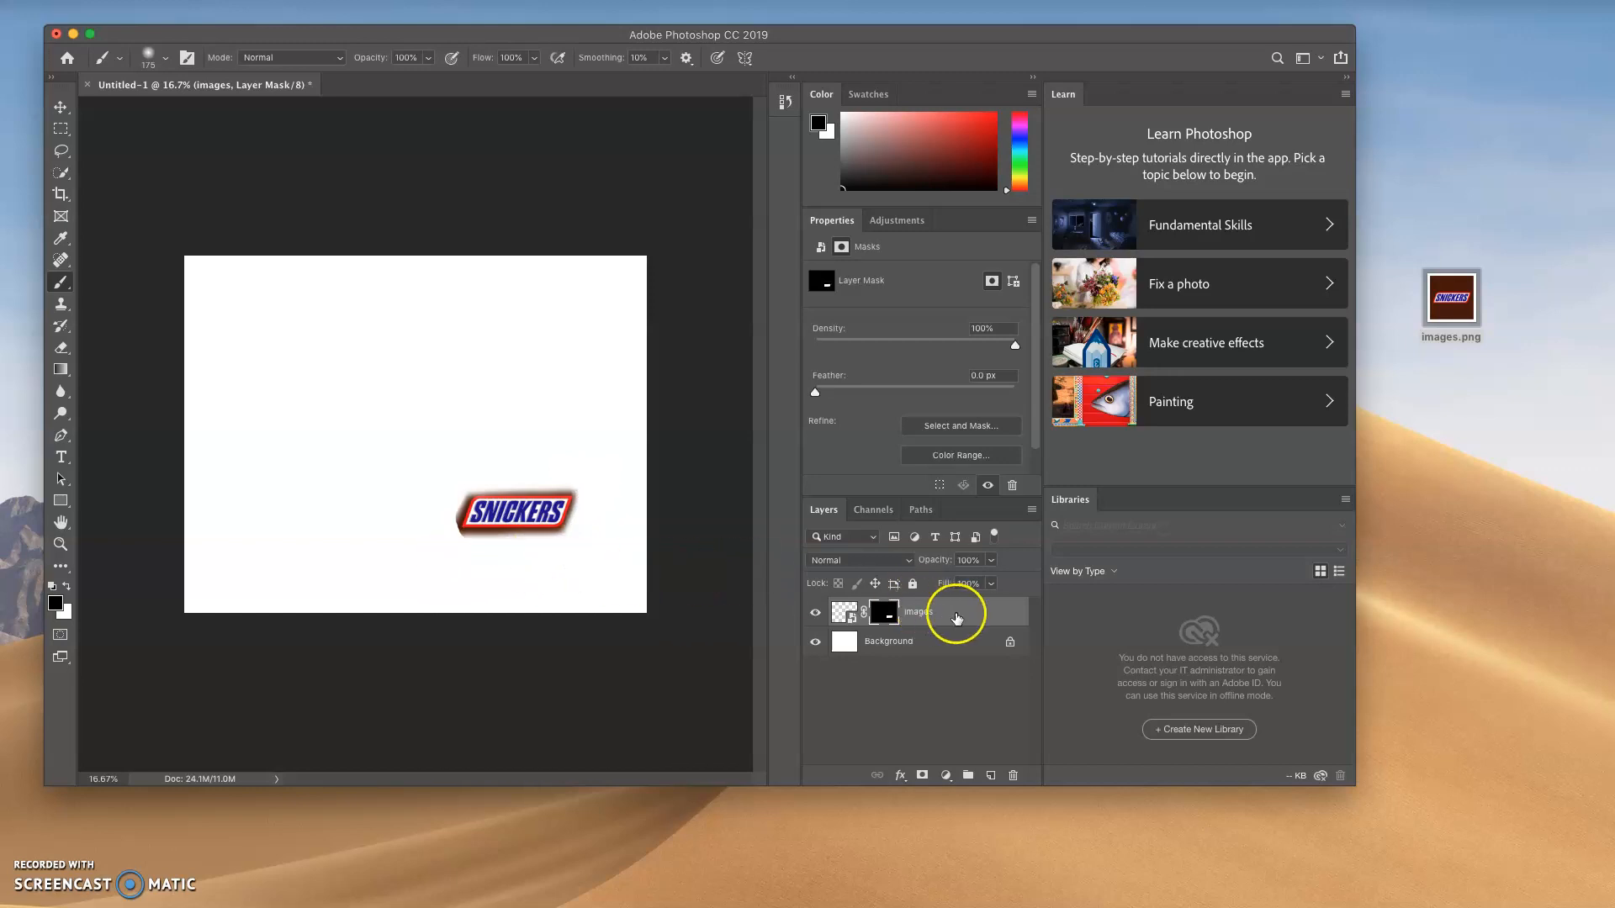
pyautogui.click(837, 615)
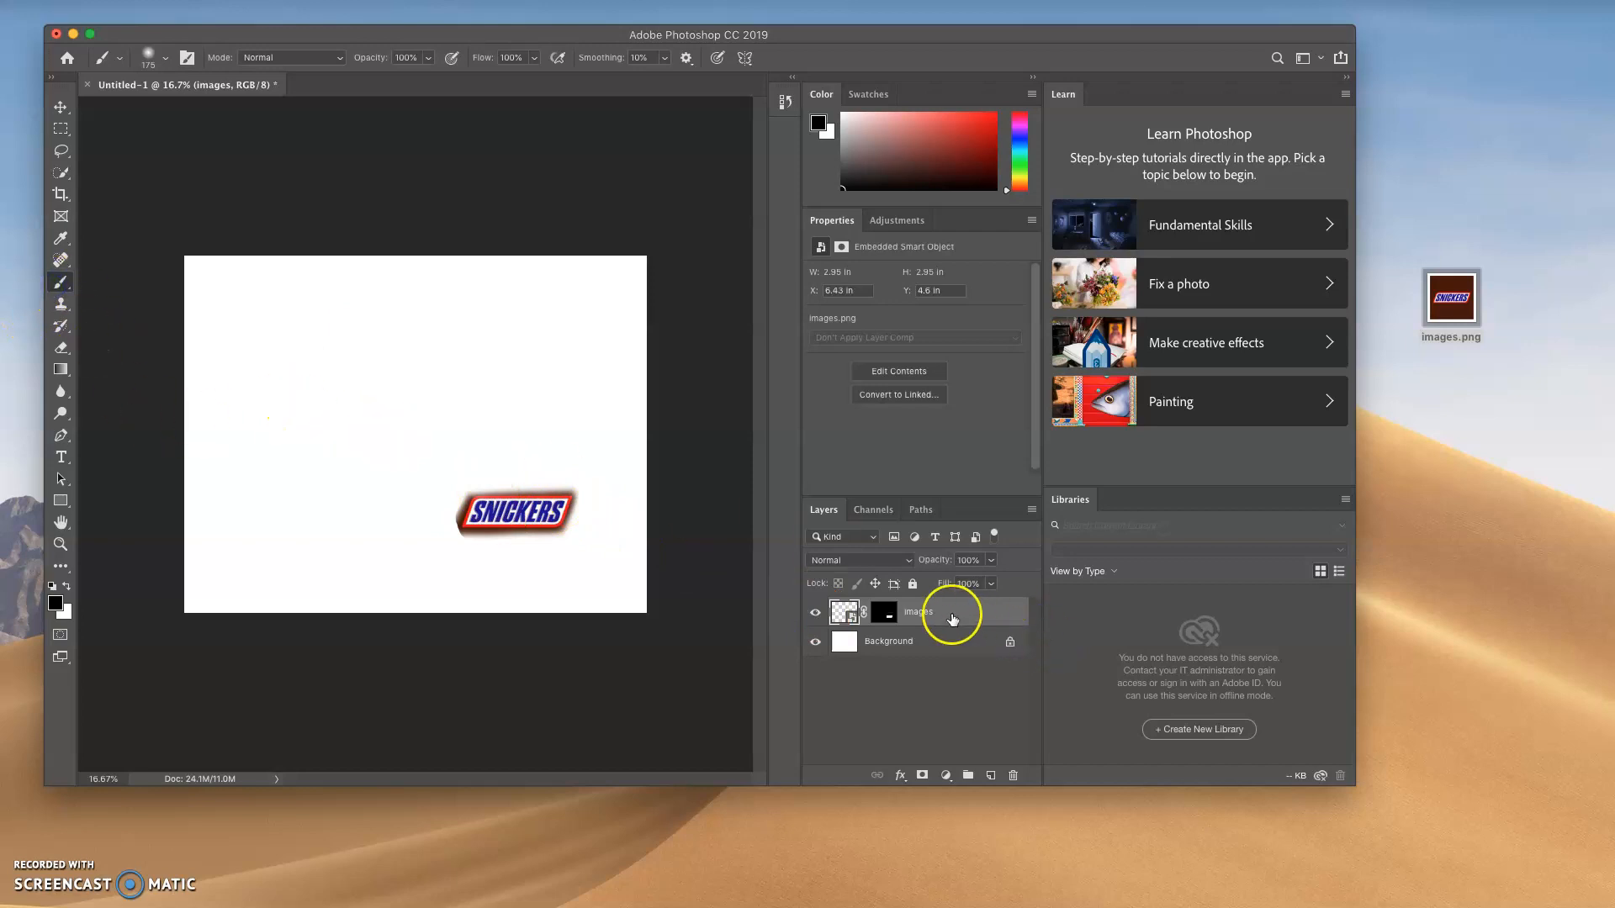
pyautogui.click(883, 614)
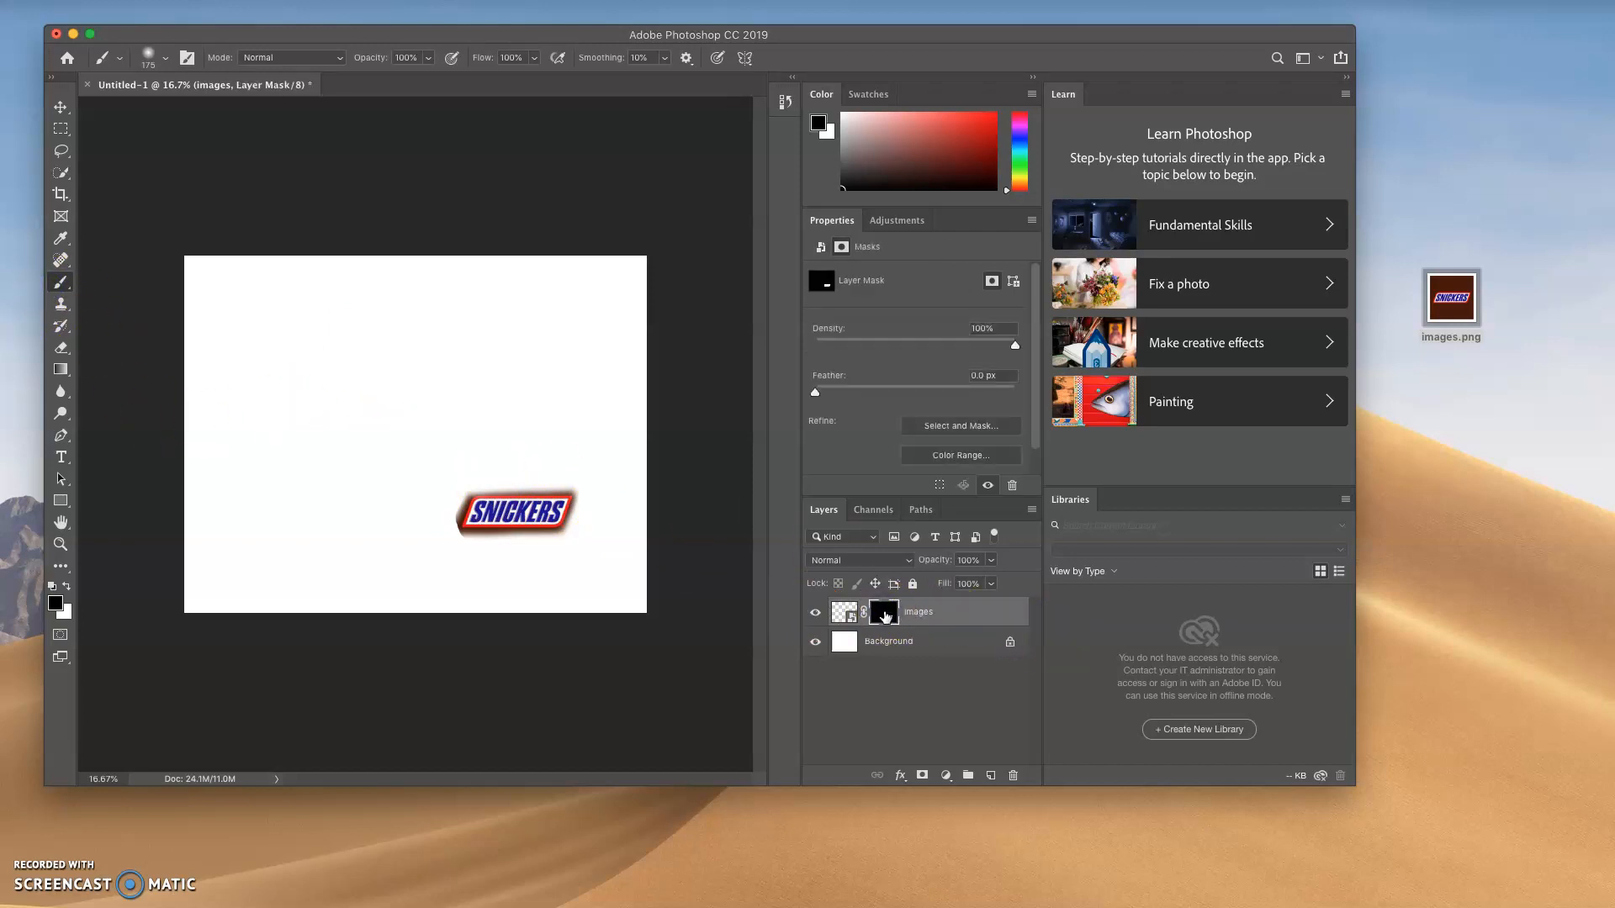
pyautogui.click(894, 616)
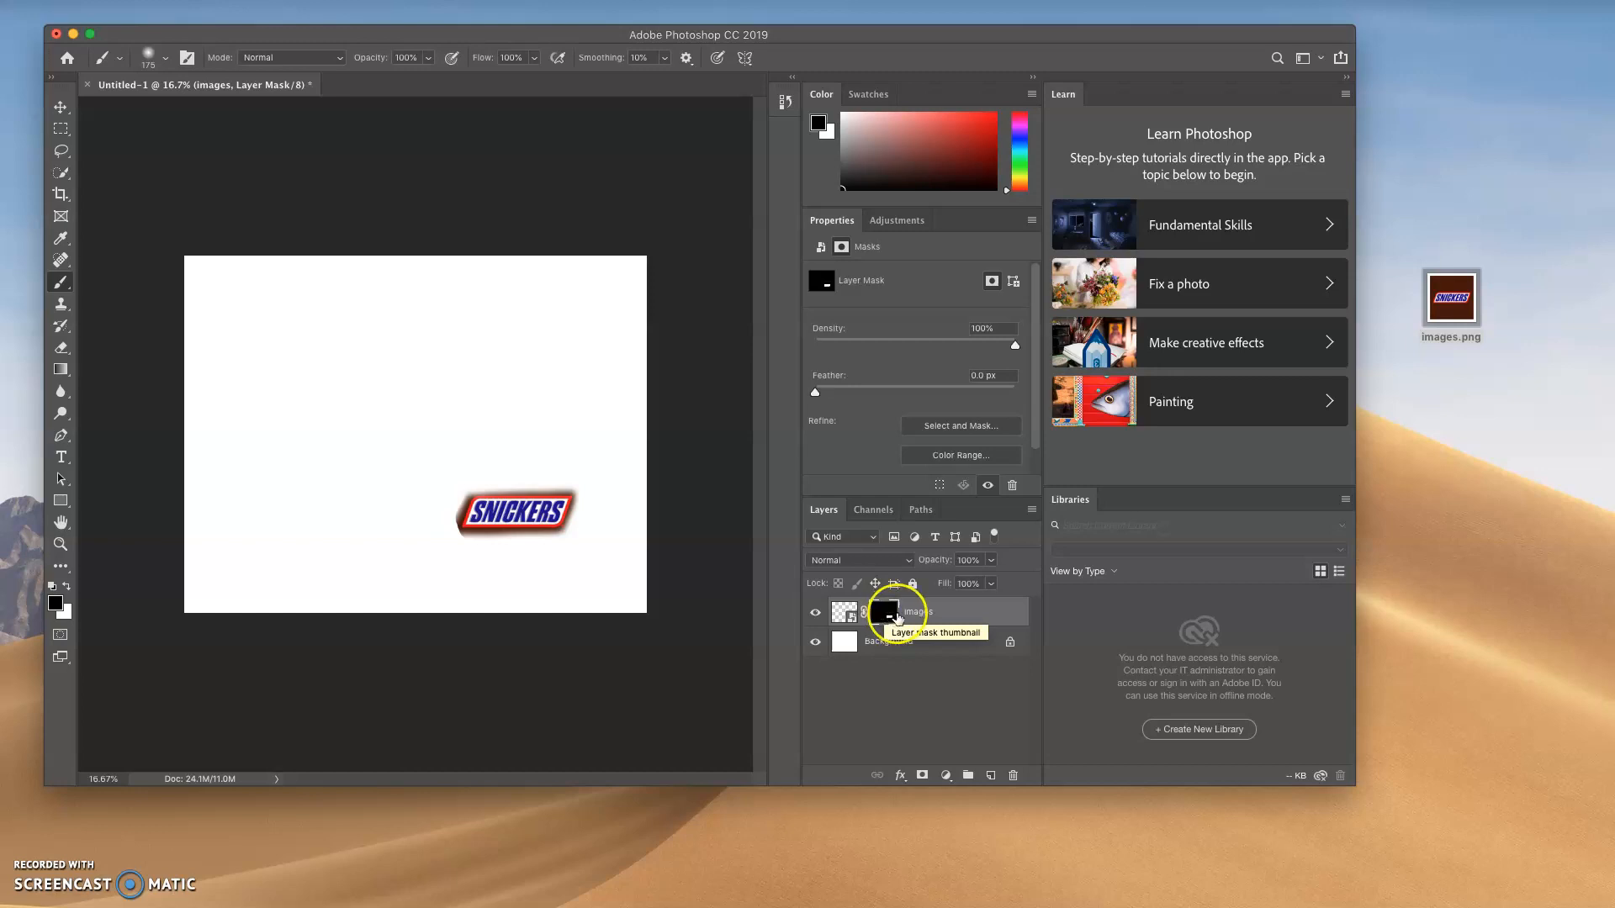
# Paint black across the Snickers lettering on the images layer's mask, and paint white over the logo to reveal it again
pyautogui.moveTo(605, 468); pyautogui.dragTo(444, 533)
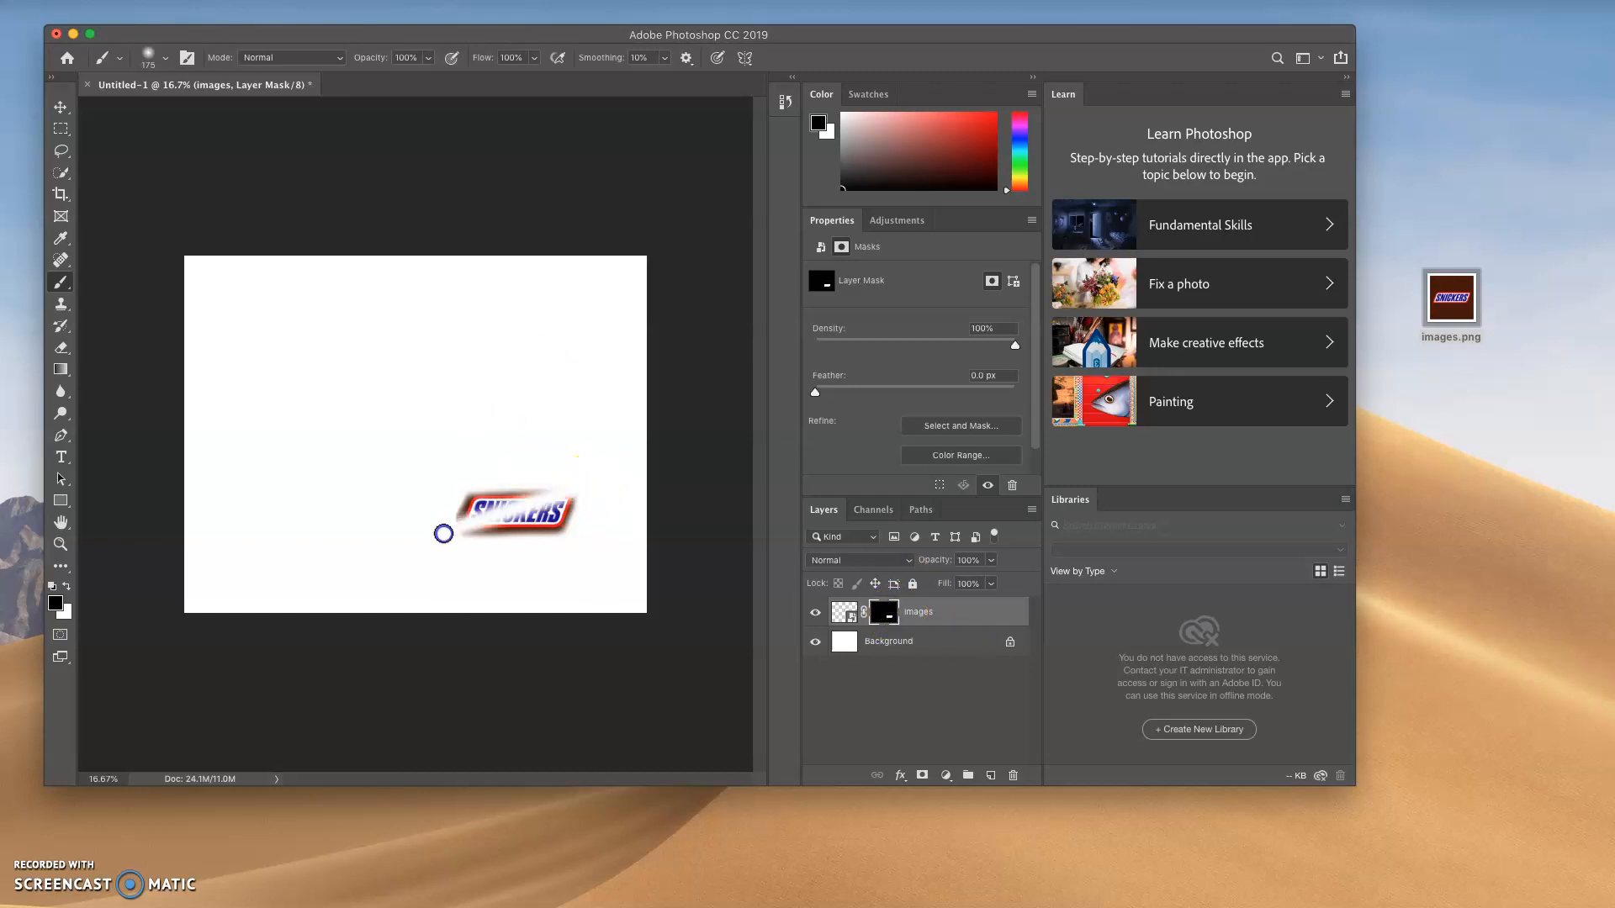
pyautogui.click(66, 586)
pyautogui.moveTo(580, 515)
pyautogui.mouseDown()
pyautogui.moveTo(440, 519)
pyautogui.moveTo(591, 480)
pyautogui.moveTo(407, 522)
pyautogui.moveTo(419, 560)
pyautogui.moveTo(611, 506)
pyautogui.moveTo(430, 551)
pyautogui.mouseUp()
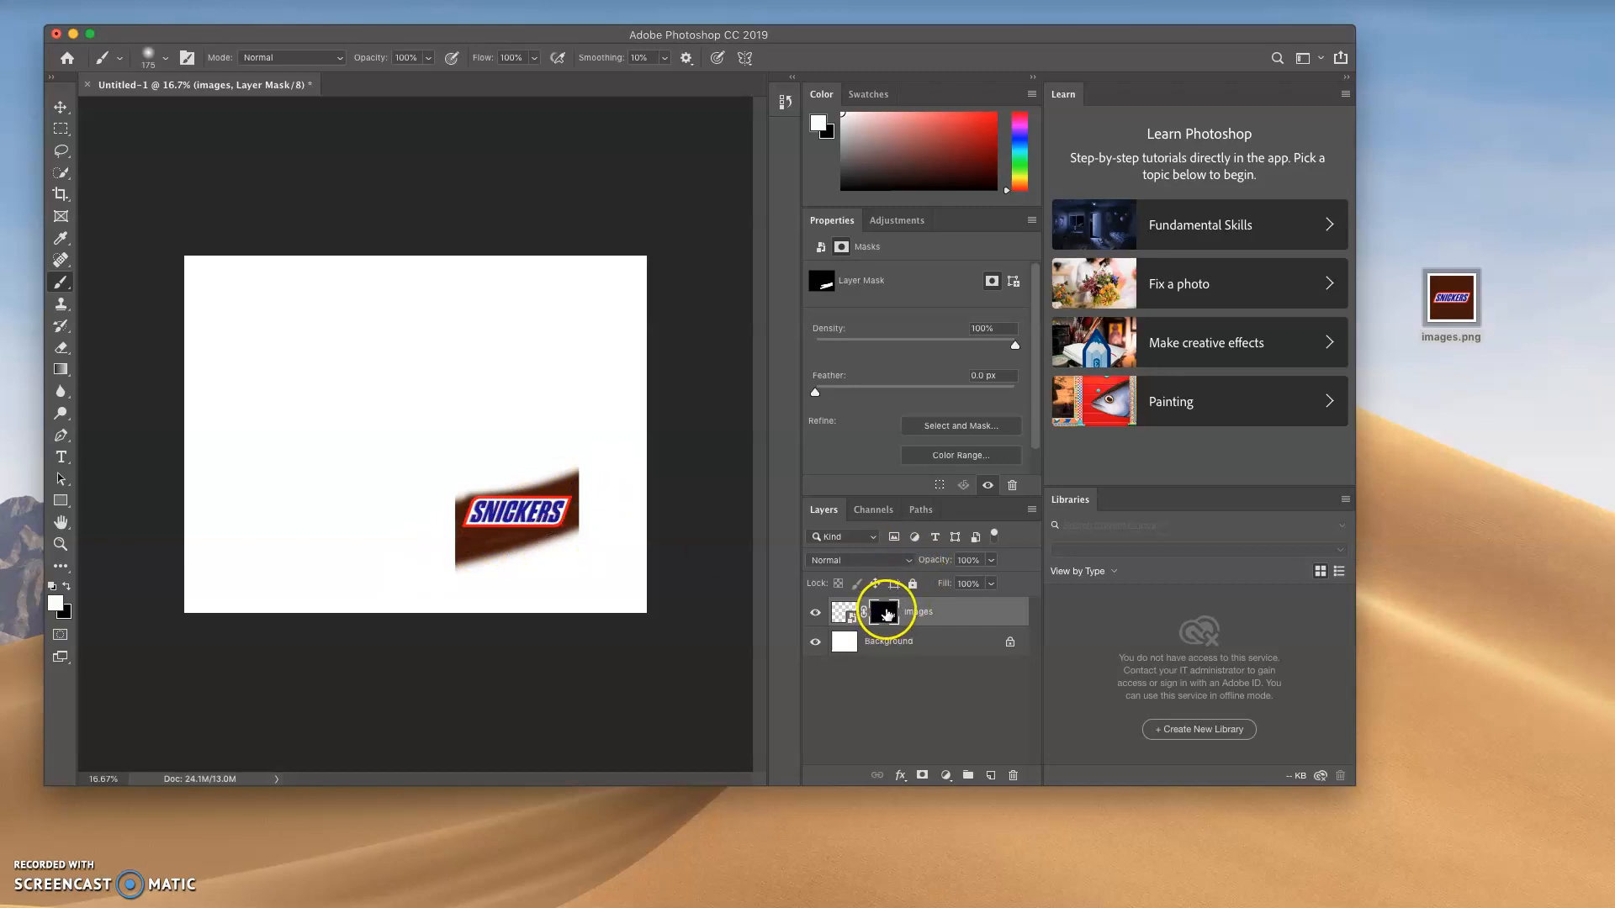
# Delete the images layer's mask and replace it with a new layer mask made from a freehand lasso selection around the Snickers logo
pyautogui.moveTo(885, 614); pyautogui.dragTo(1014, 775)
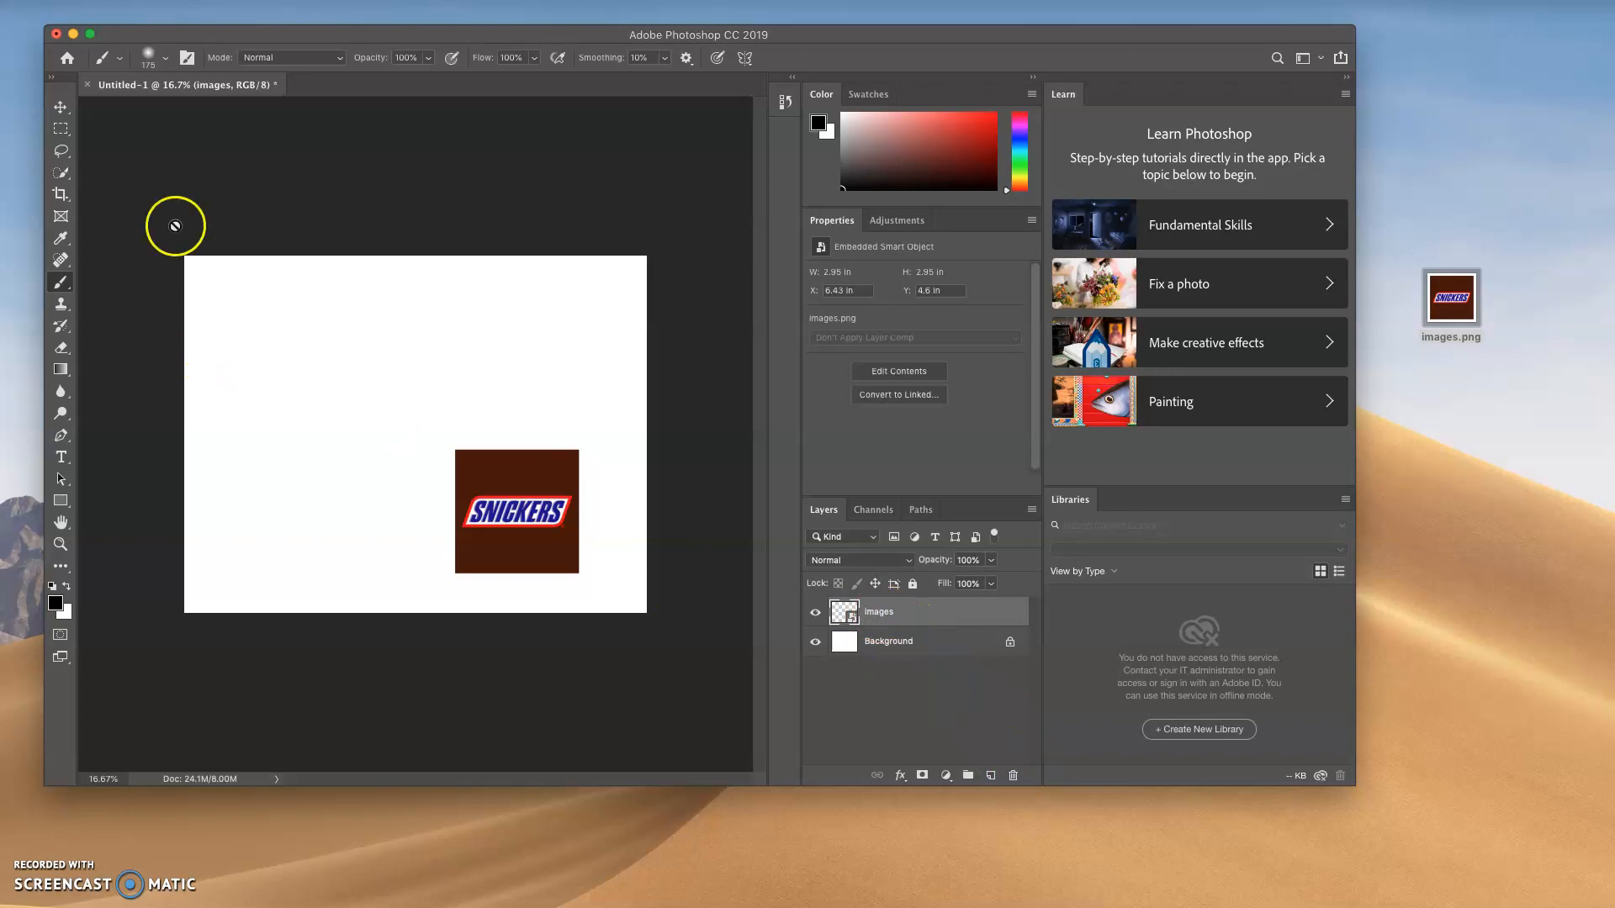
pyautogui.click(61, 150)
pyautogui.moveTo(562, 477)
pyautogui.mouseDown()
pyautogui.moveTo(488, 488)
pyautogui.moveTo(454, 526)
pyautogui.moveTo(474, 540)
pyautogui.moveTo(568, 532)
pyautogui.moveTo(576, 478)
pyautogui.mouseUp()
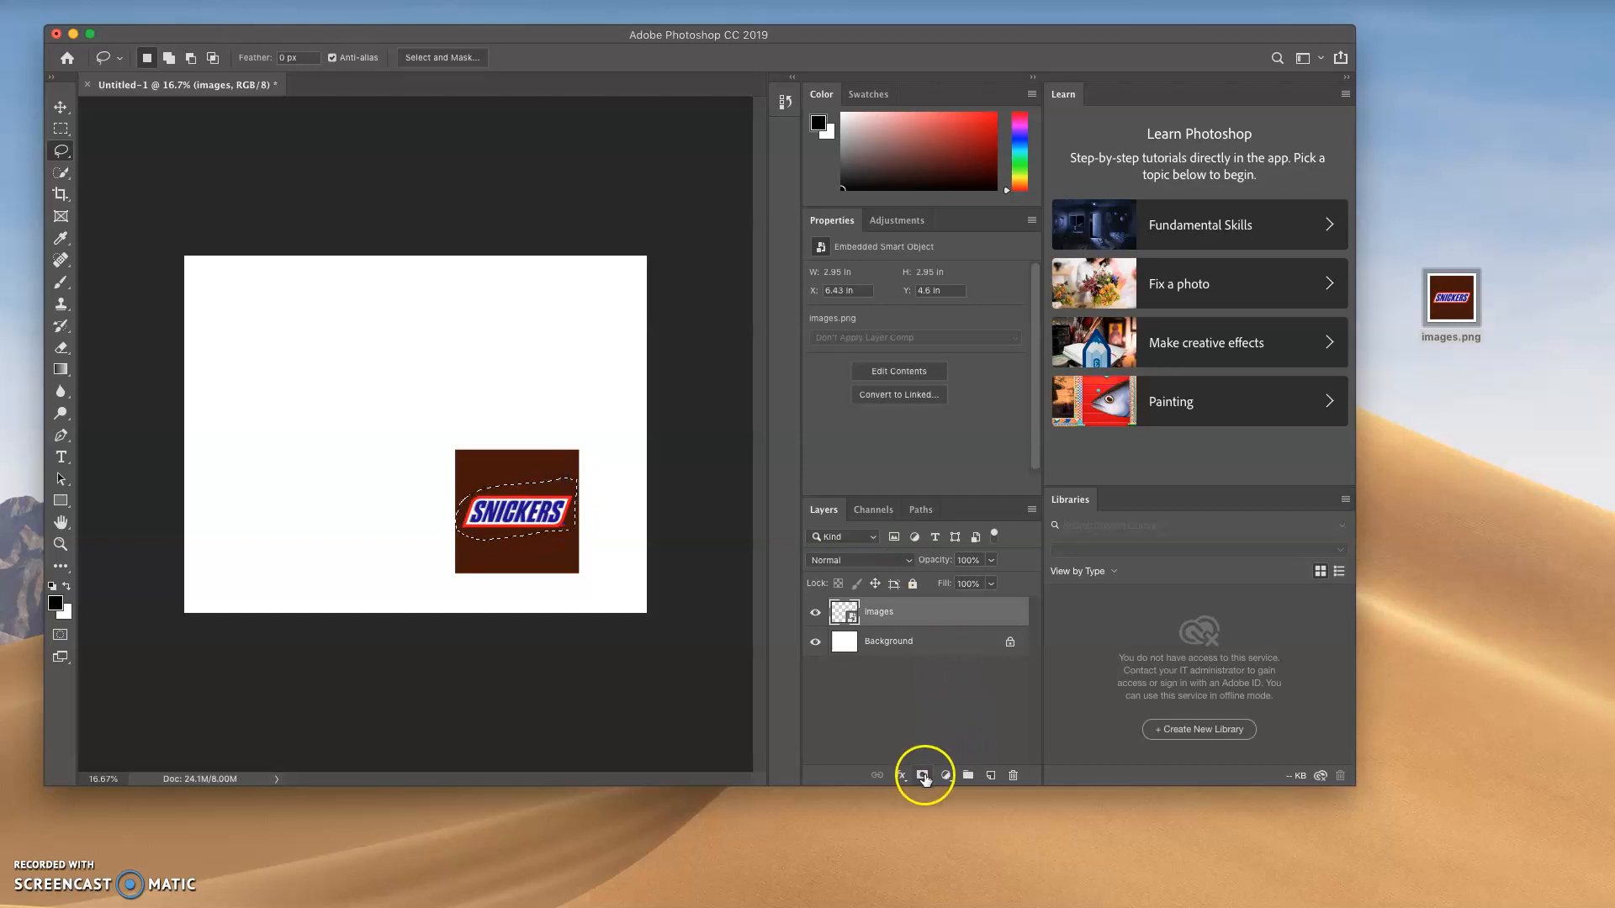
pyautogui.click(922, 775)
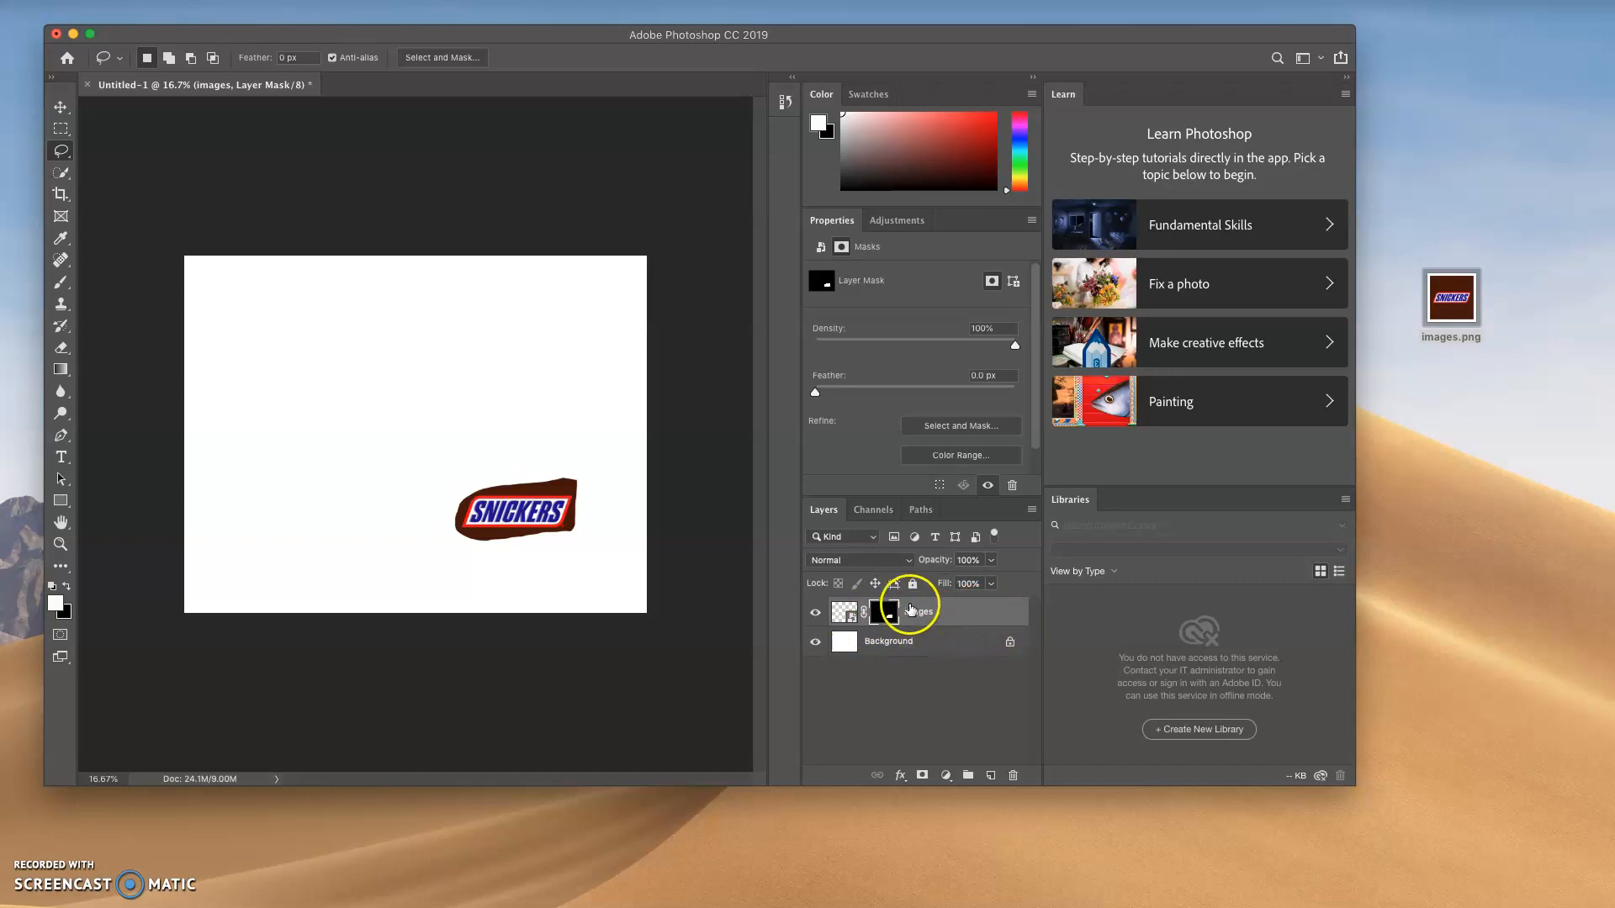
# Add and delete a vector mask on the images layer, and toggle the layer's visibility to check the remaining layer mask
pyautogui.click(921, 775)
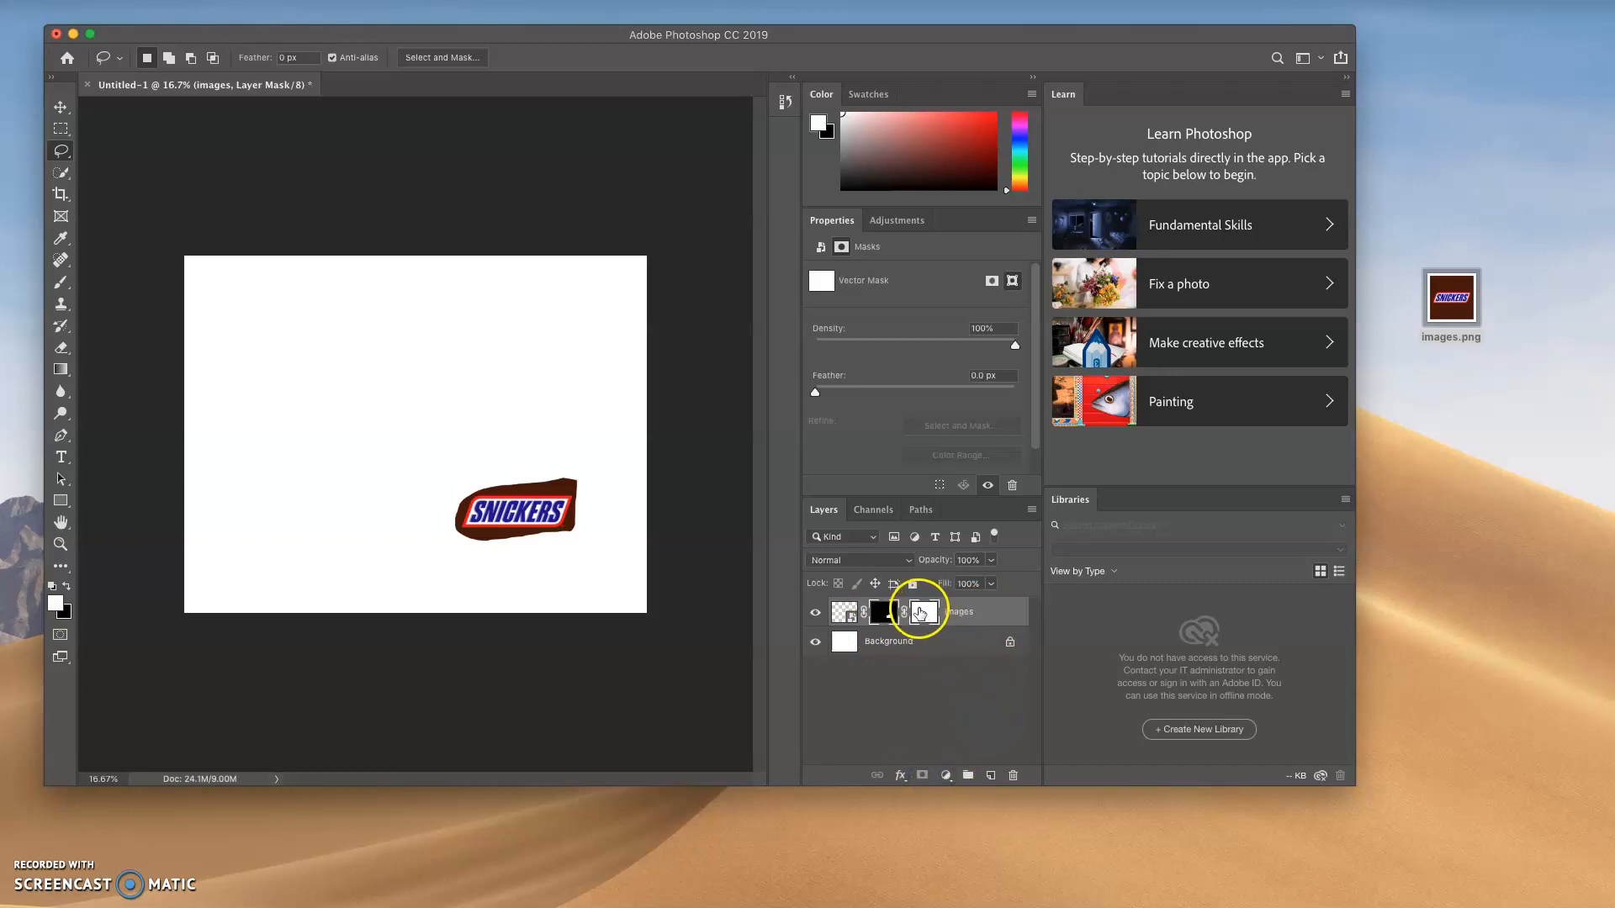
pyautogui.moveTo(923, 616); pyautogui.dragTo(1019, 789)
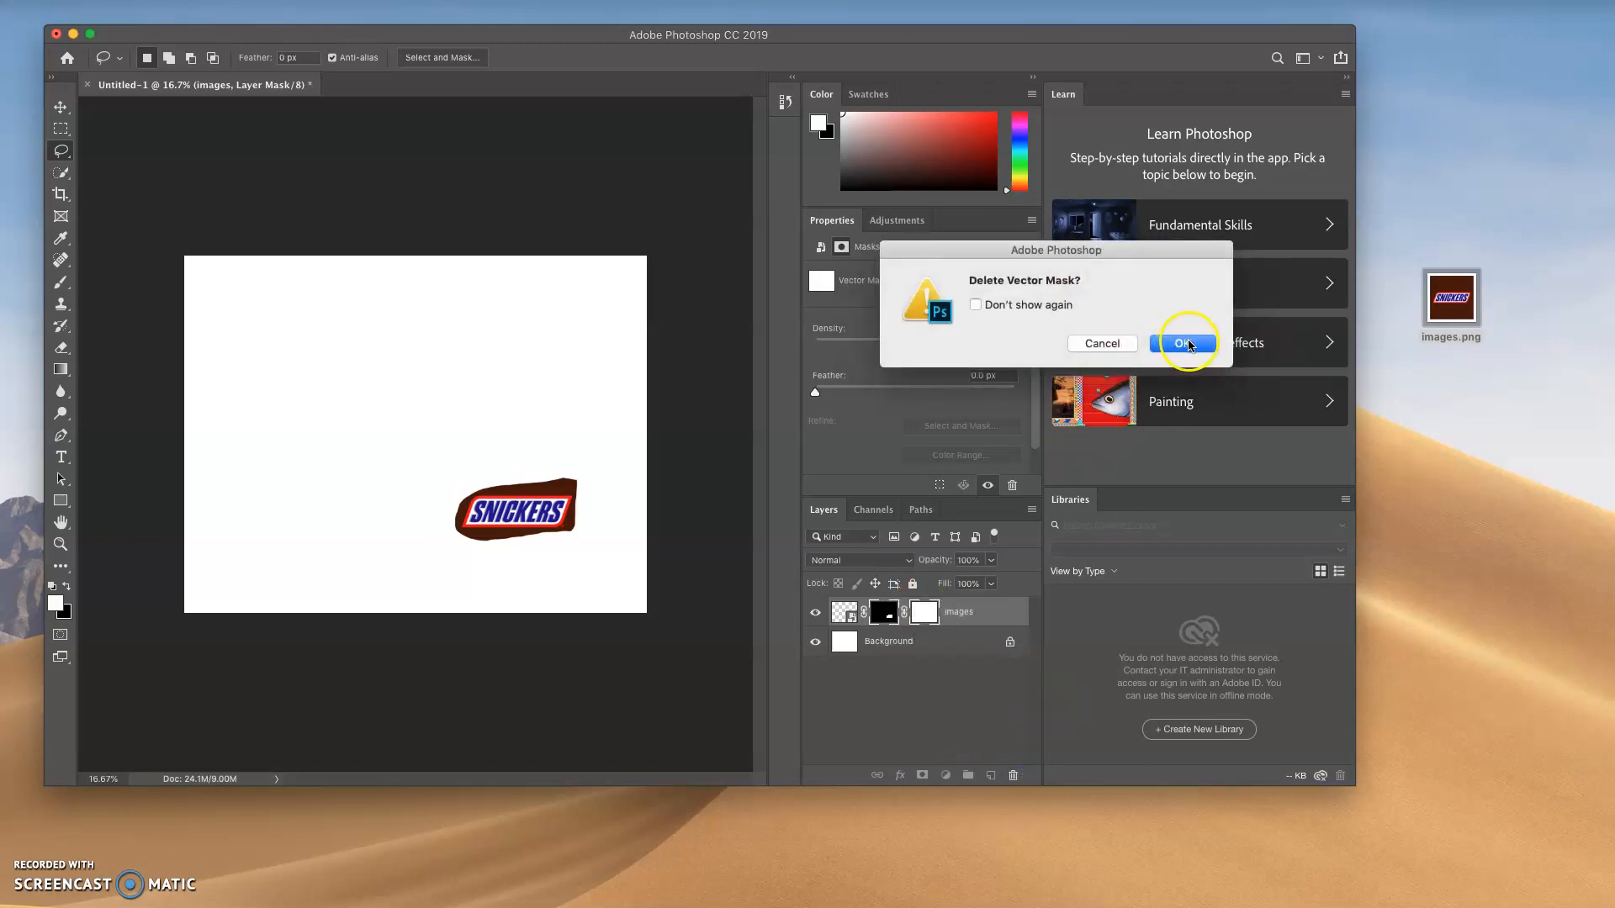
pyautogui.click(1182, 343)
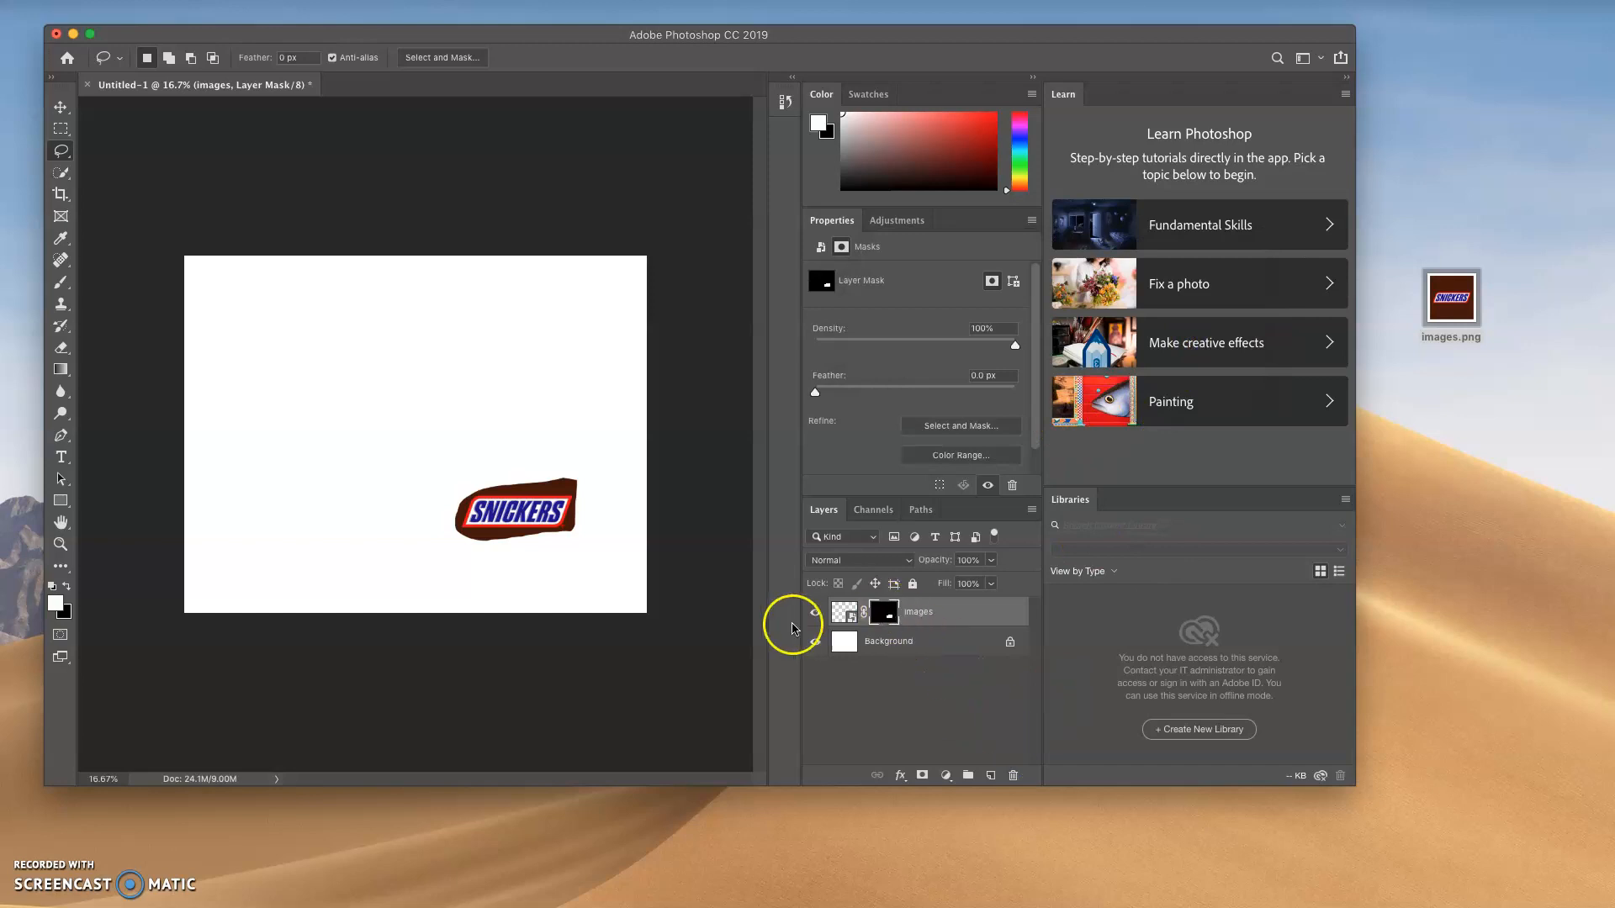
pyautogui.click(815, 613)
pyautogui.click(814, 613)
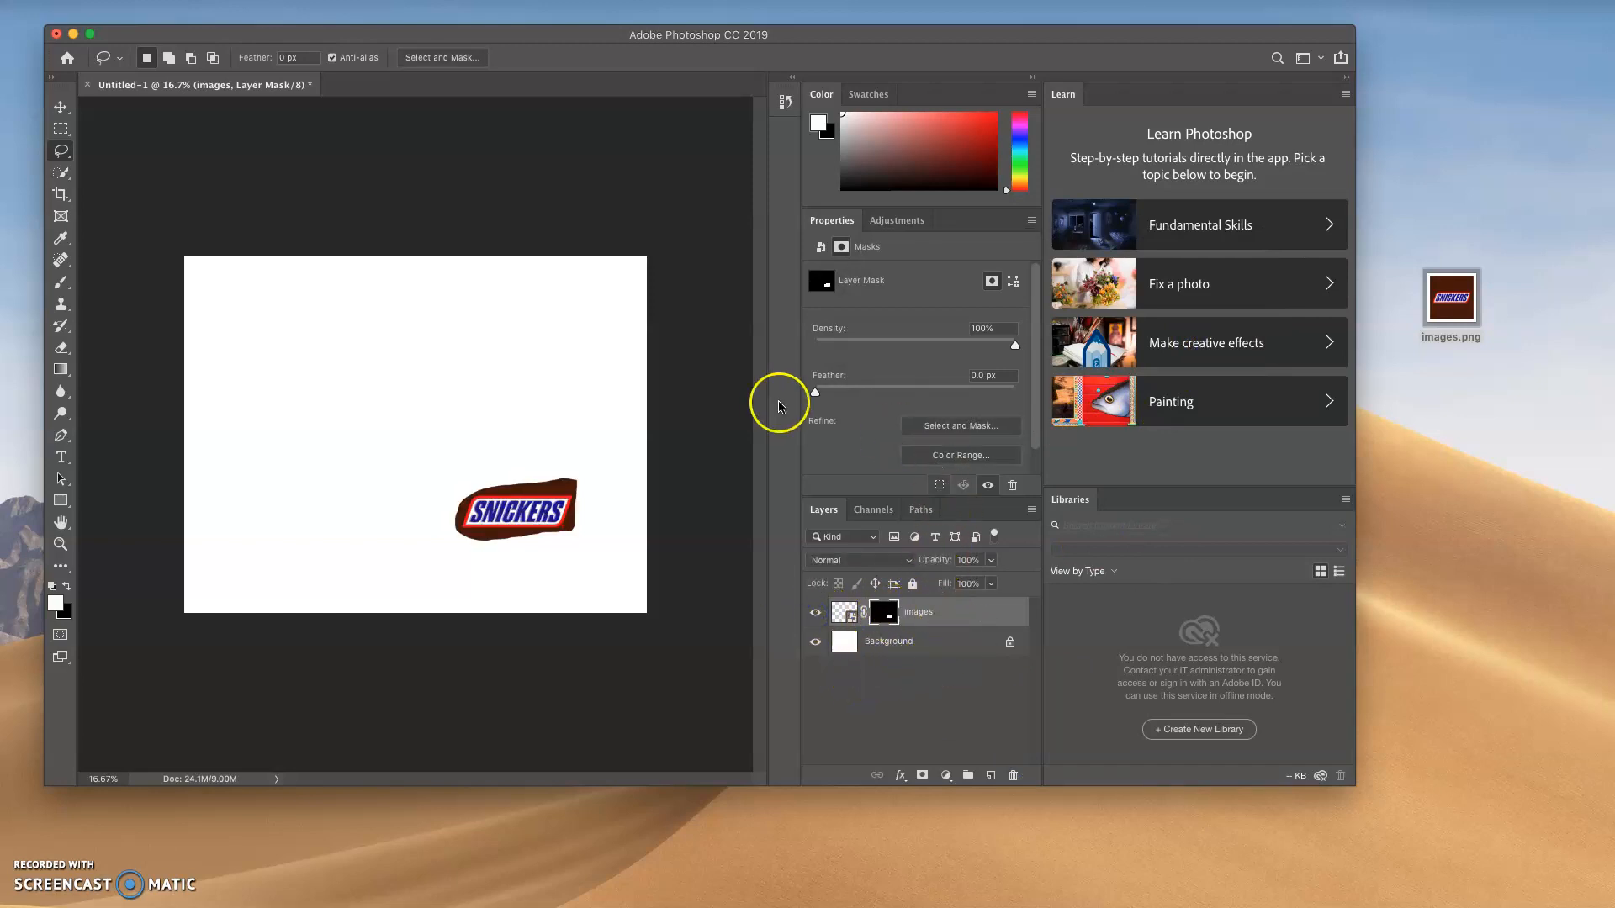
# Save the document to the Desktop as a layered Photoshop file named with the author's surname, keeping Maximize Compatibility on, and select the saved file
pyautogui.click(144, 2)
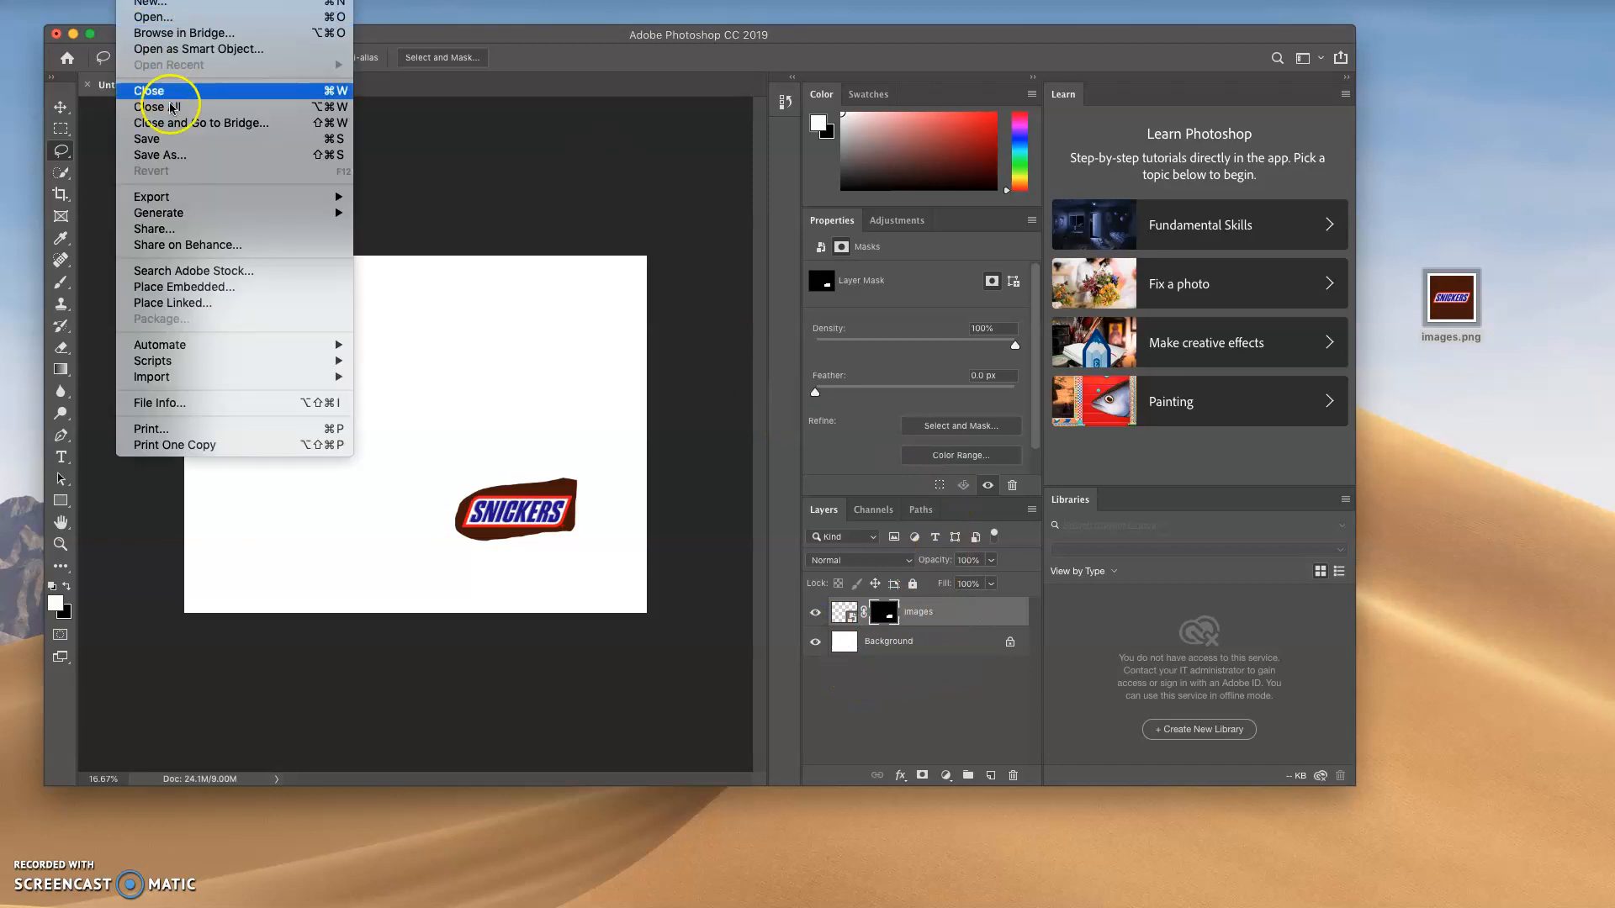
pyautogui.click(175, 160)
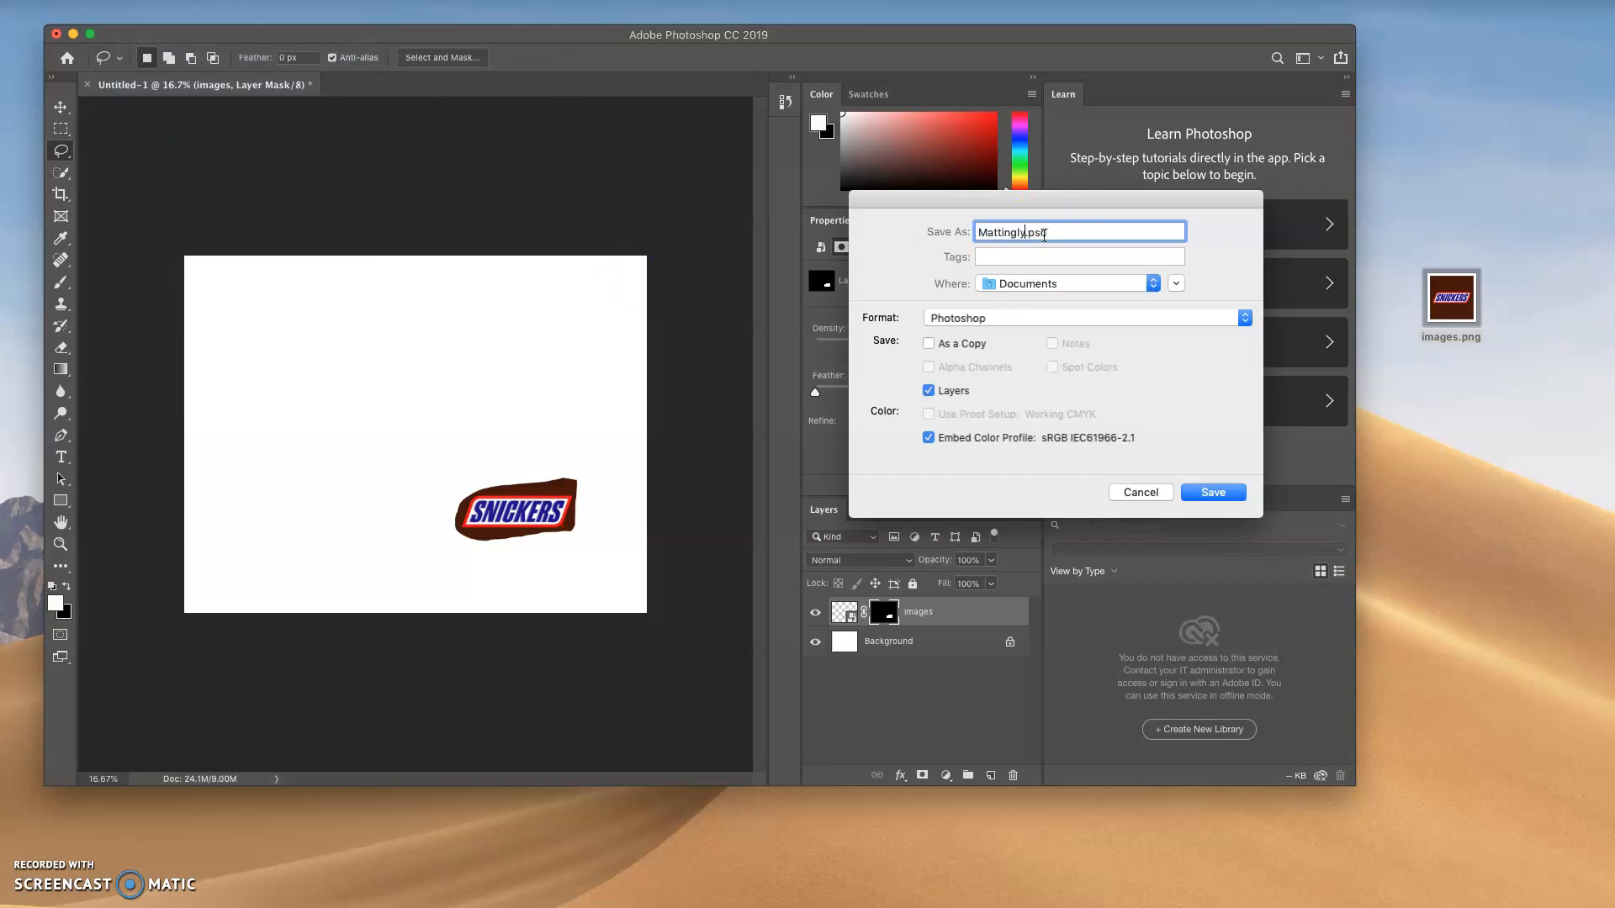
pyautogui.click(1138, 284)
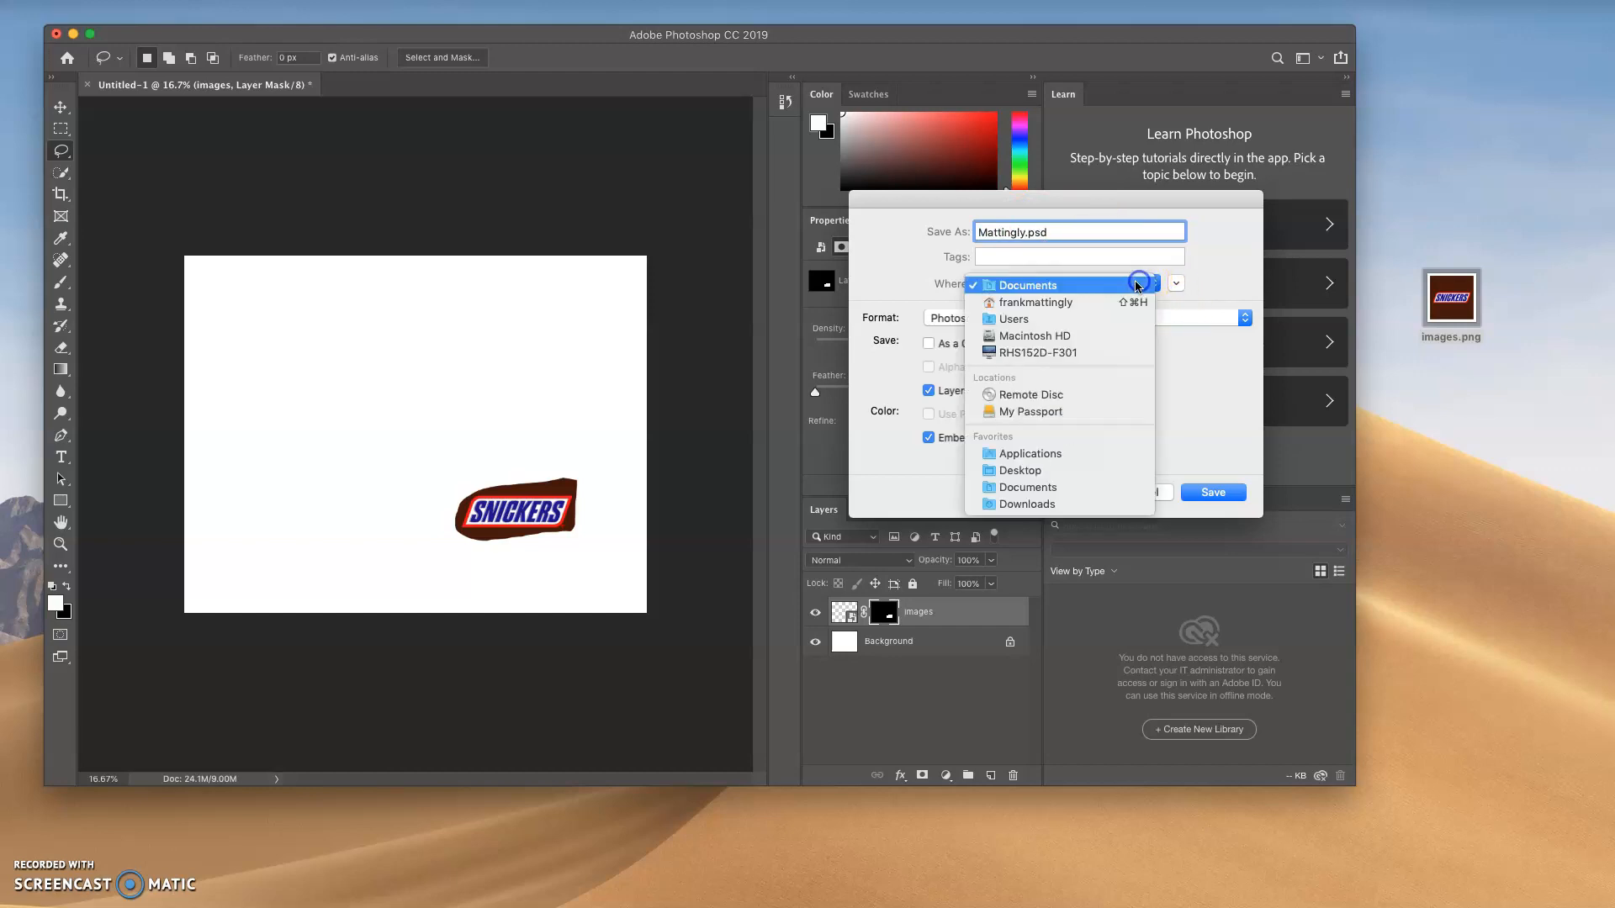
pyautogui.click(1090, 470)
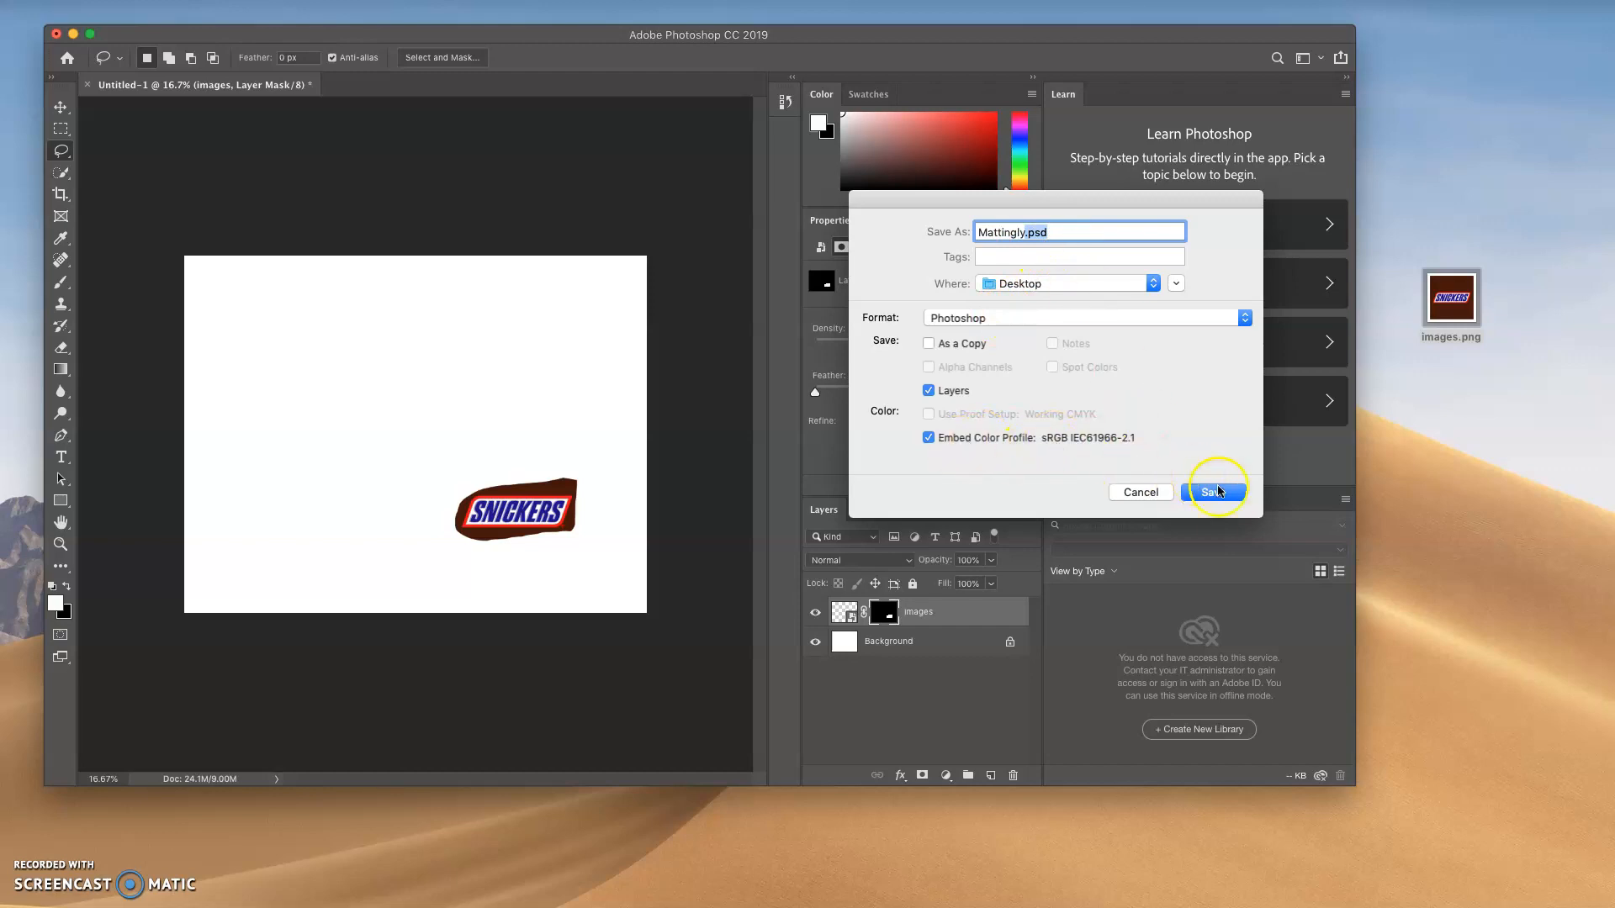
pyautogui.click(1223, 499)
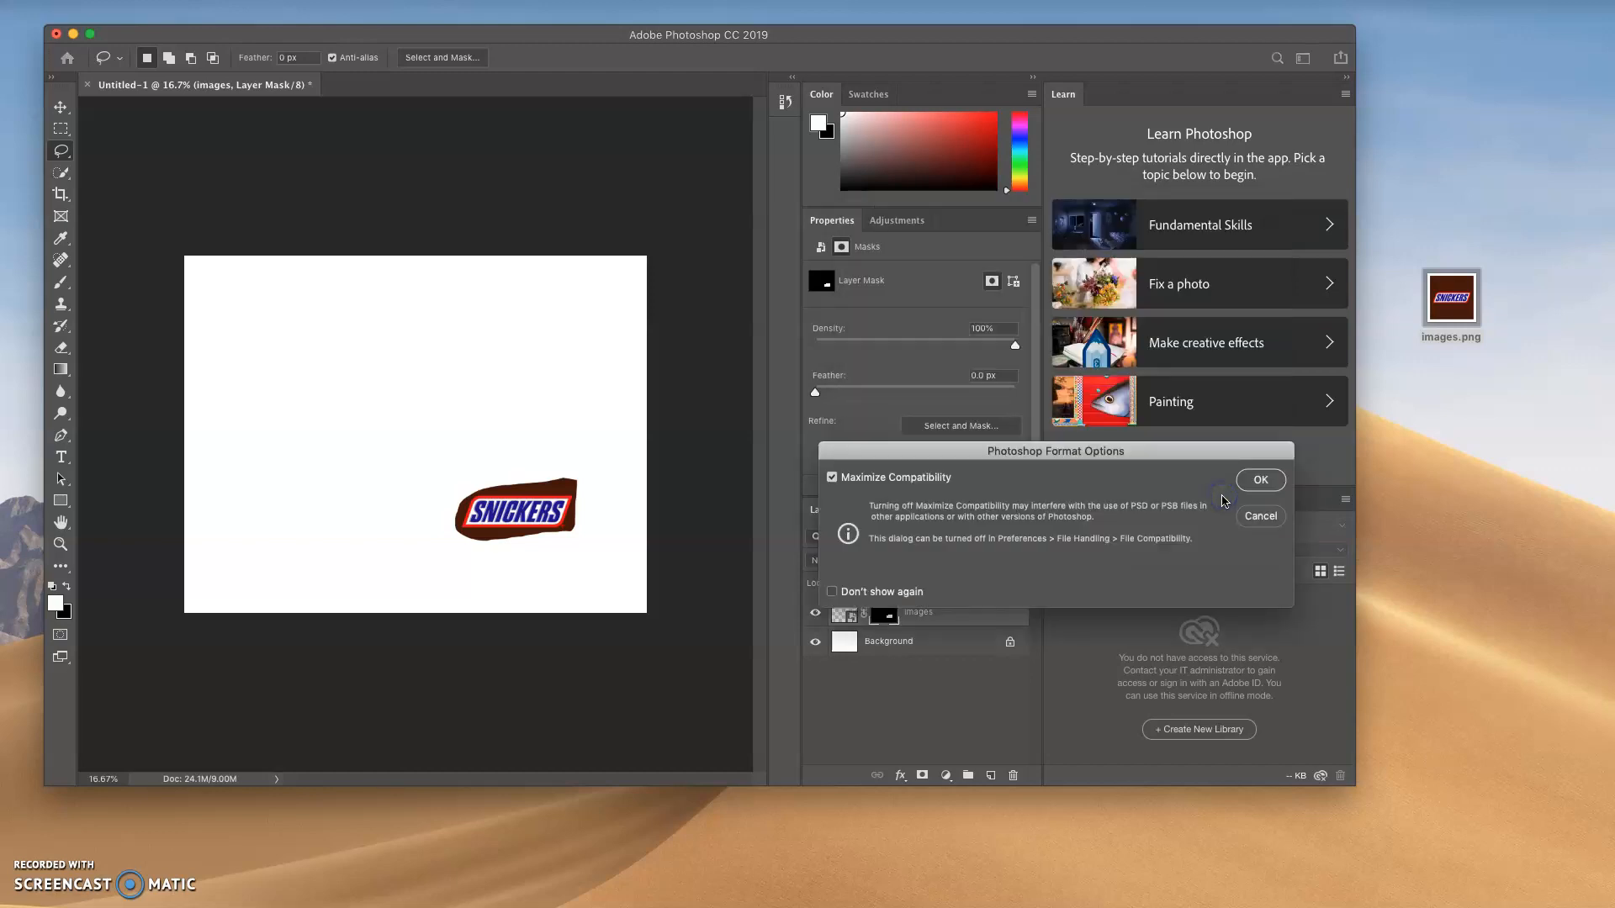
pyautogui.click(1261, 481)
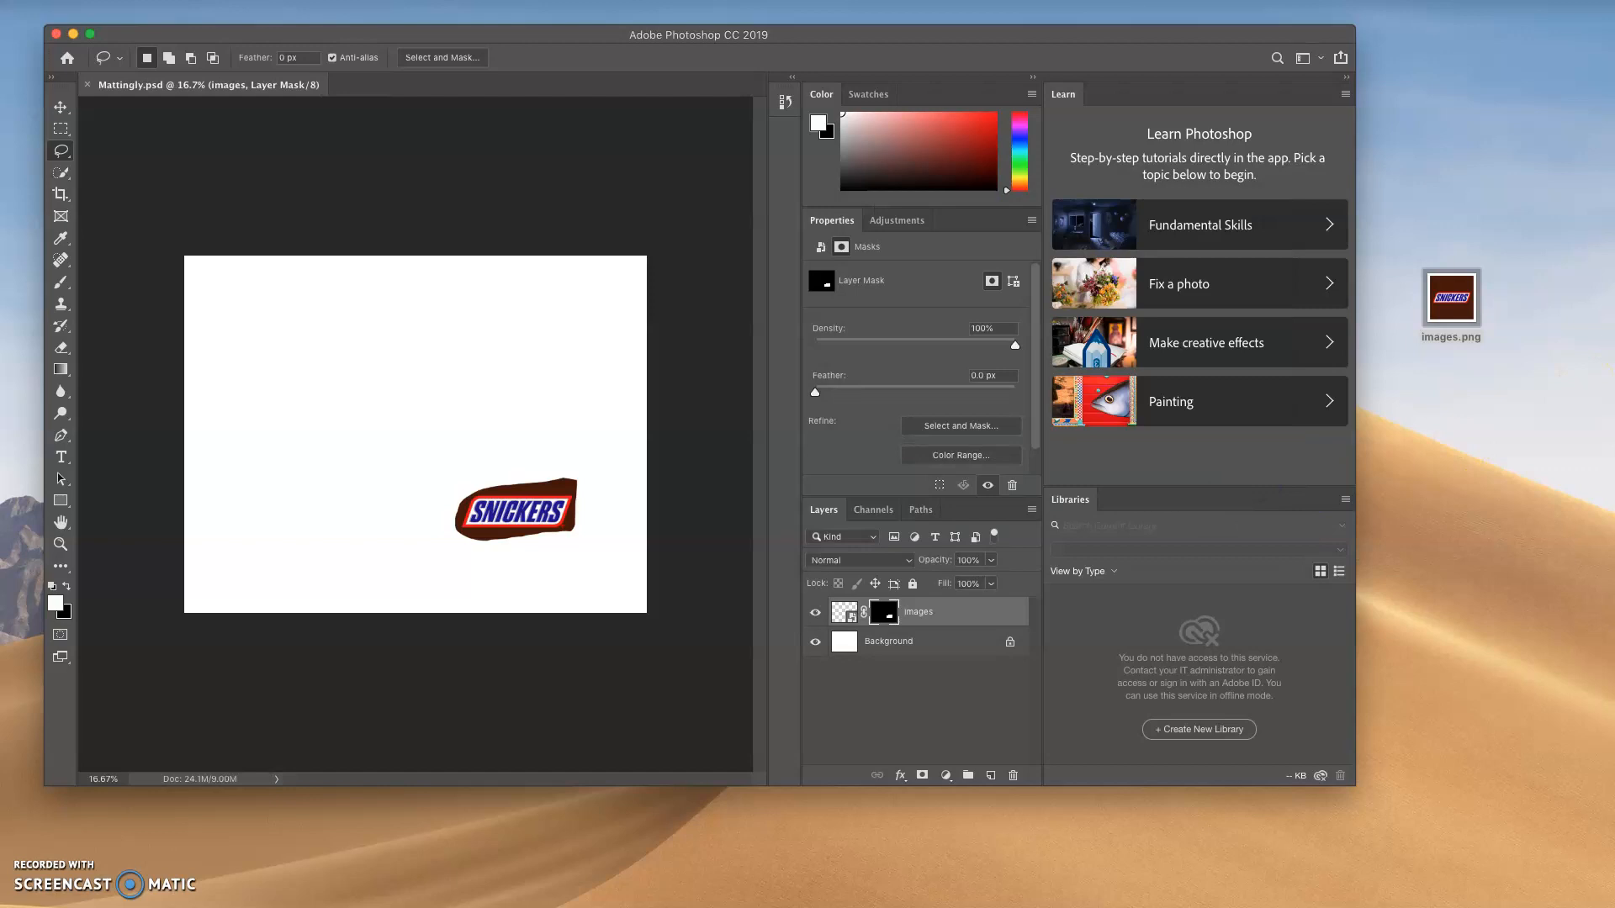
pyautogui.click(1451, 471)
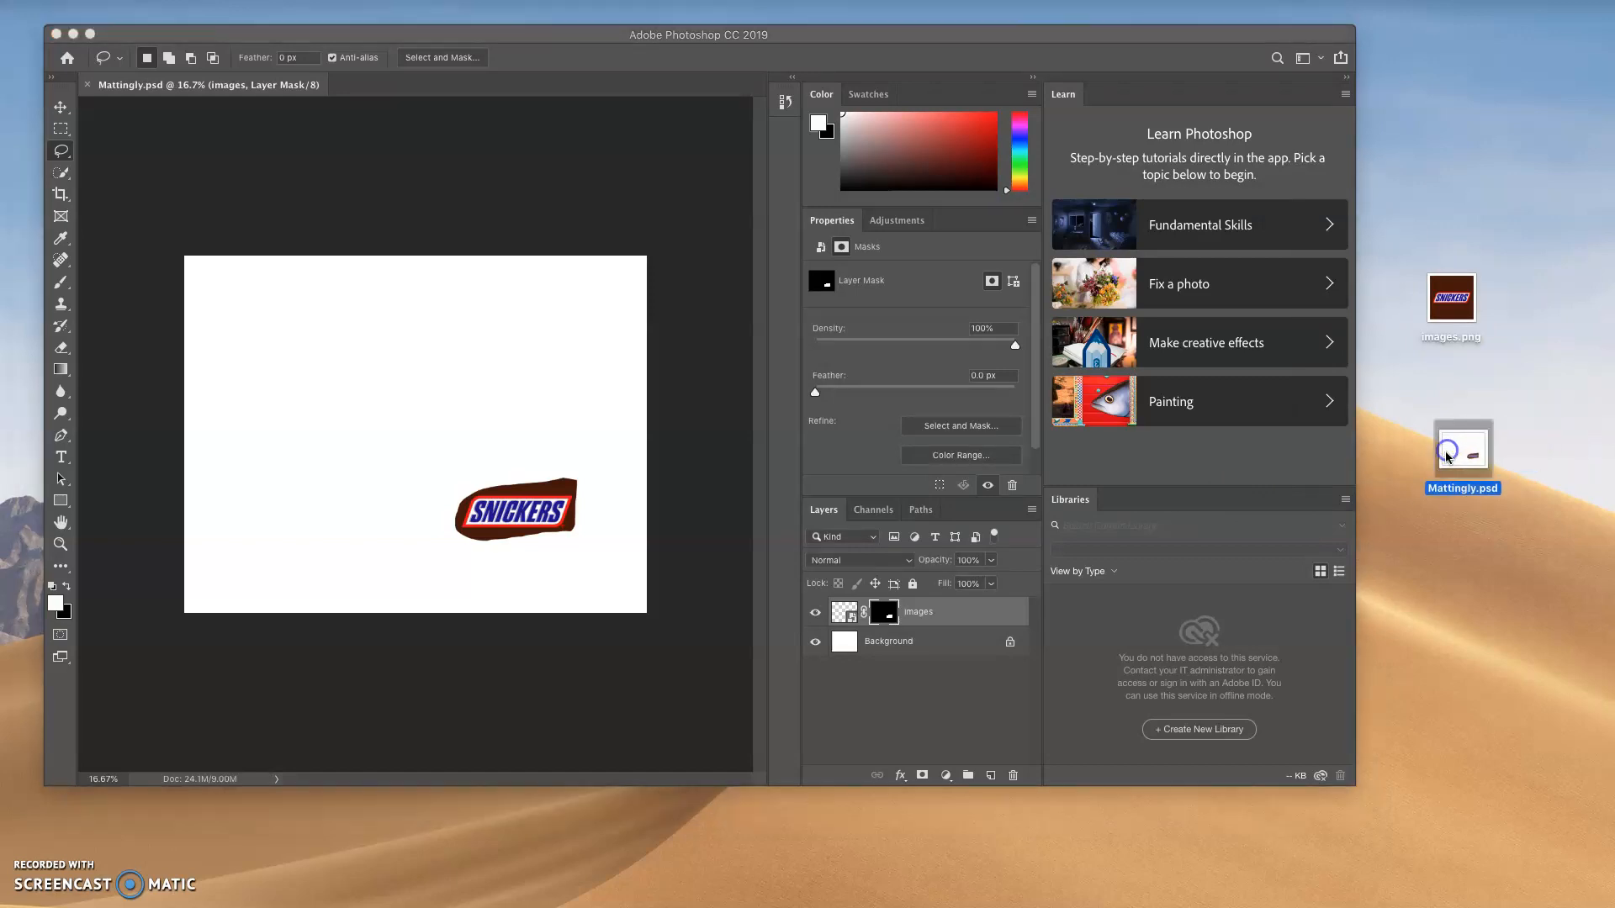